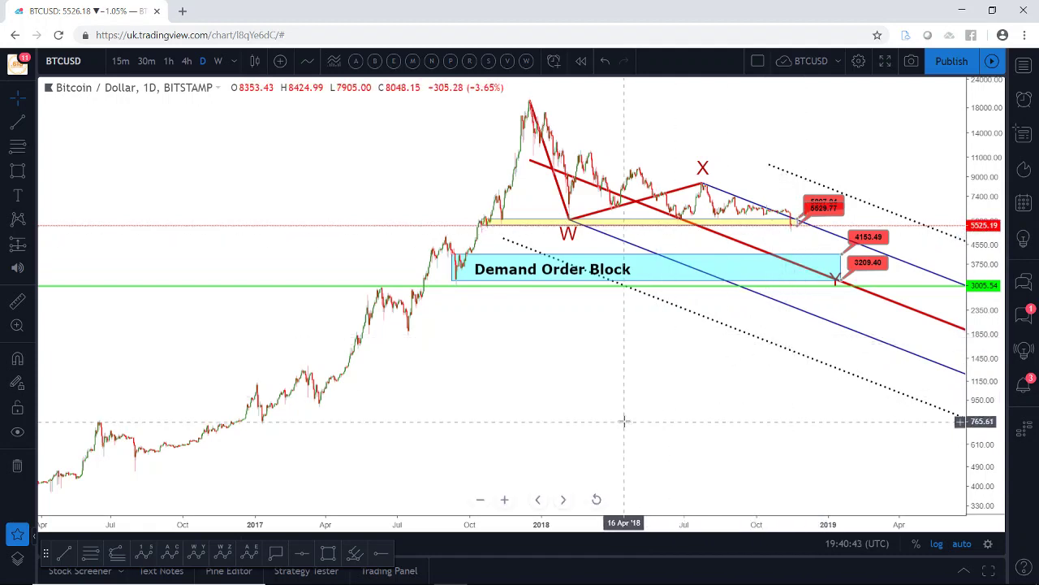
- Zoom in on the BTCUSD daily chart's time axis until 2017 through mid-2019 fills the view
scroll(623, 423, up, 4)
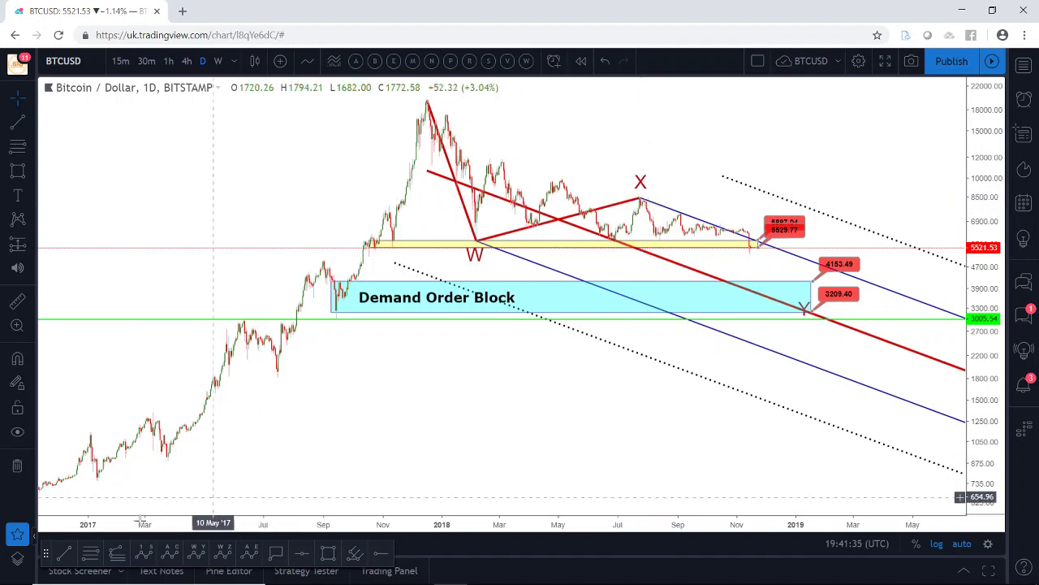
click(67, 554)
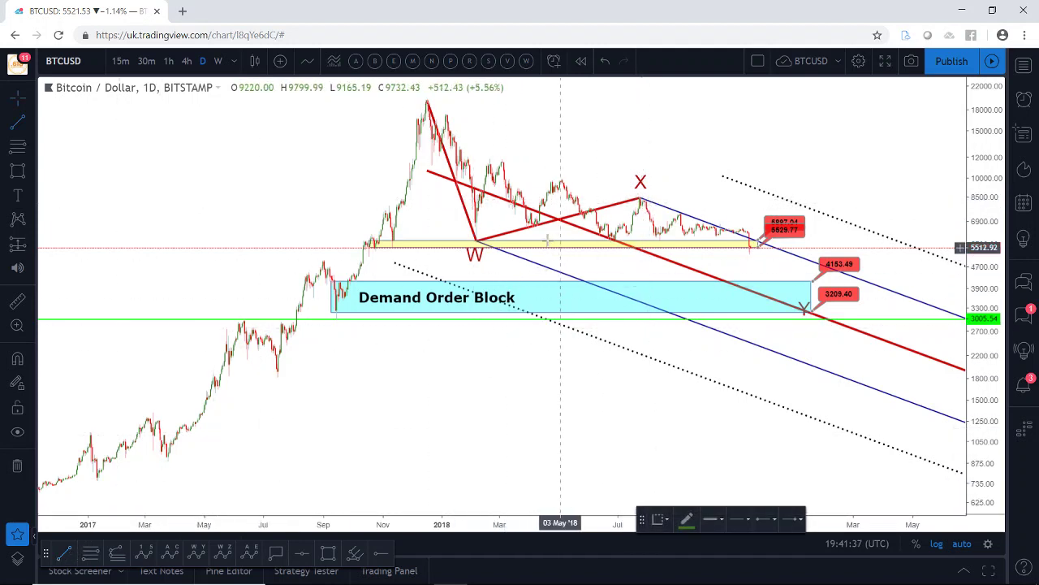
click(477, 242)
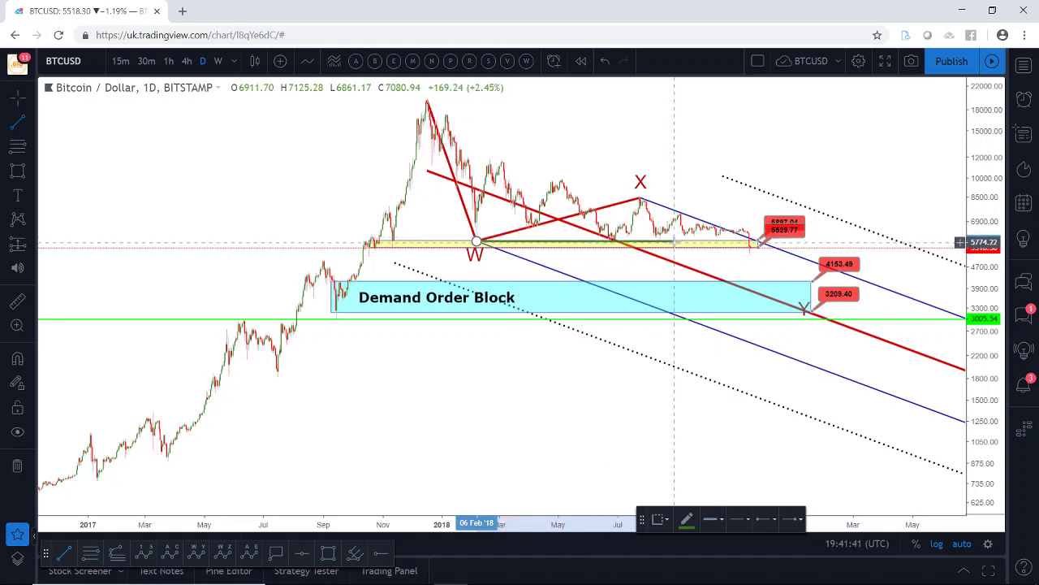
click(674, 242)
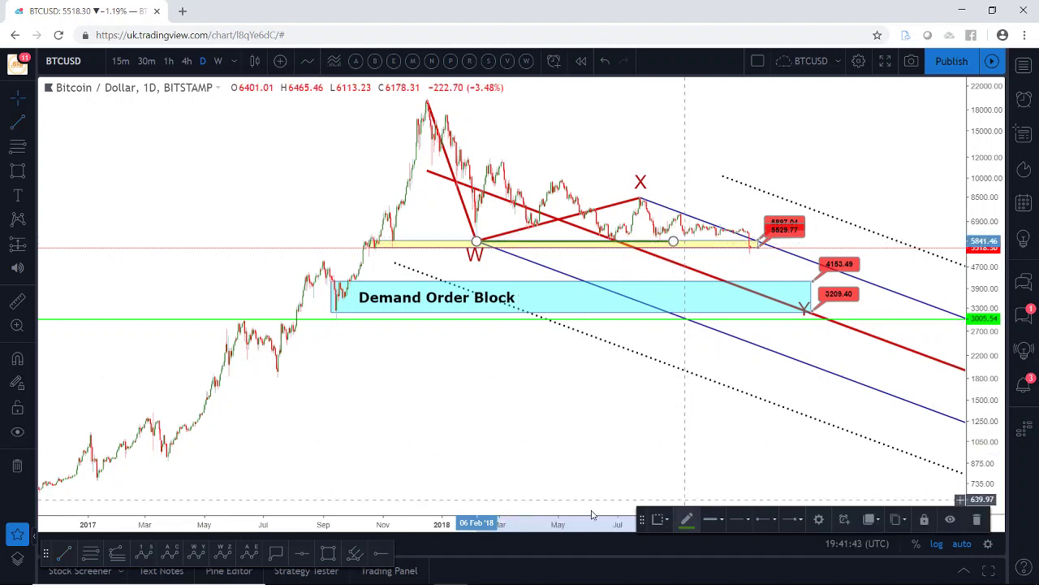
click(67, 554)
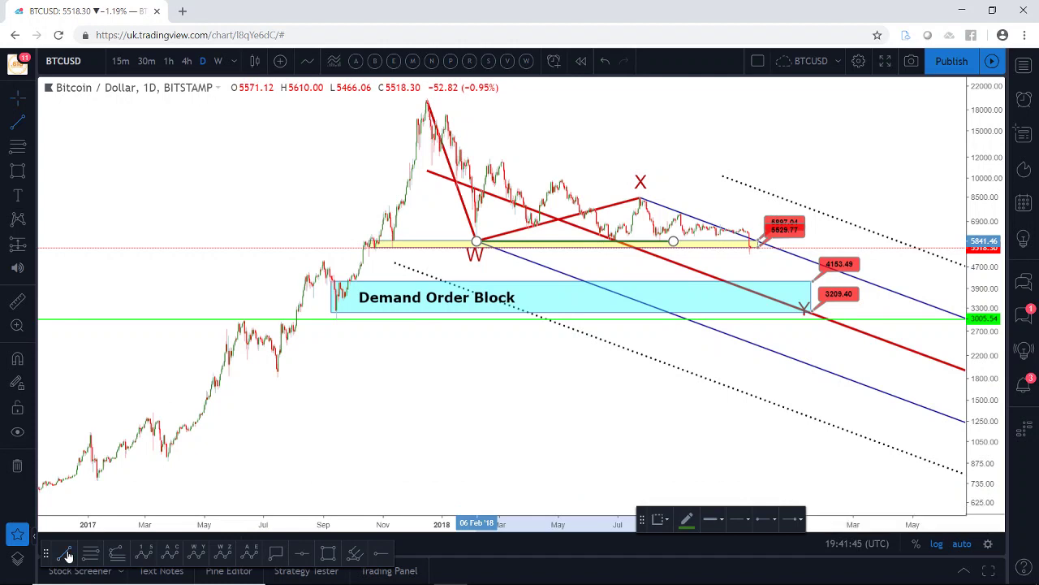
click(501, 161)
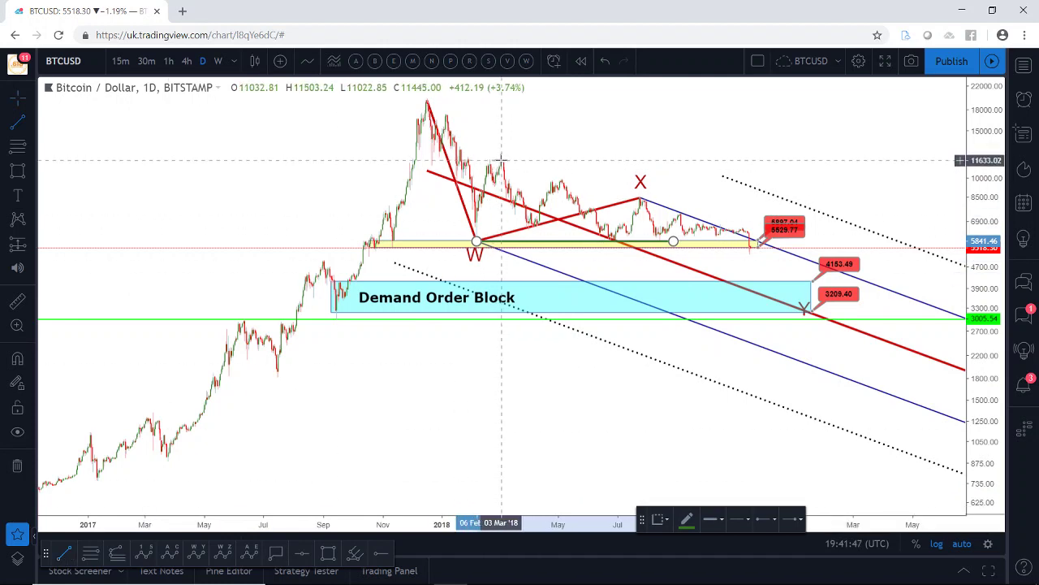
click(728, 222)
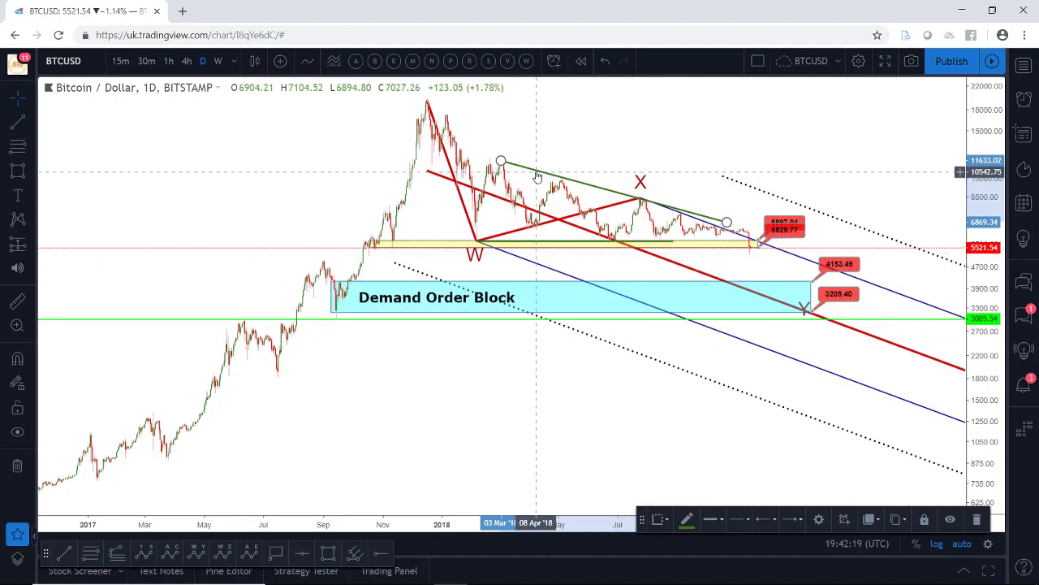
key(Delete)
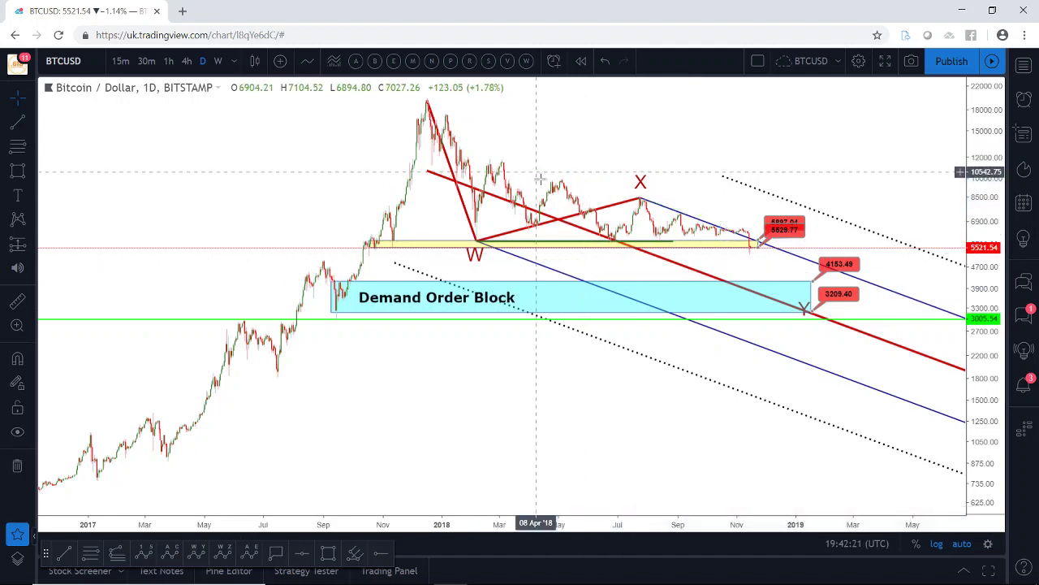
click(556, 242)
key(Delete)
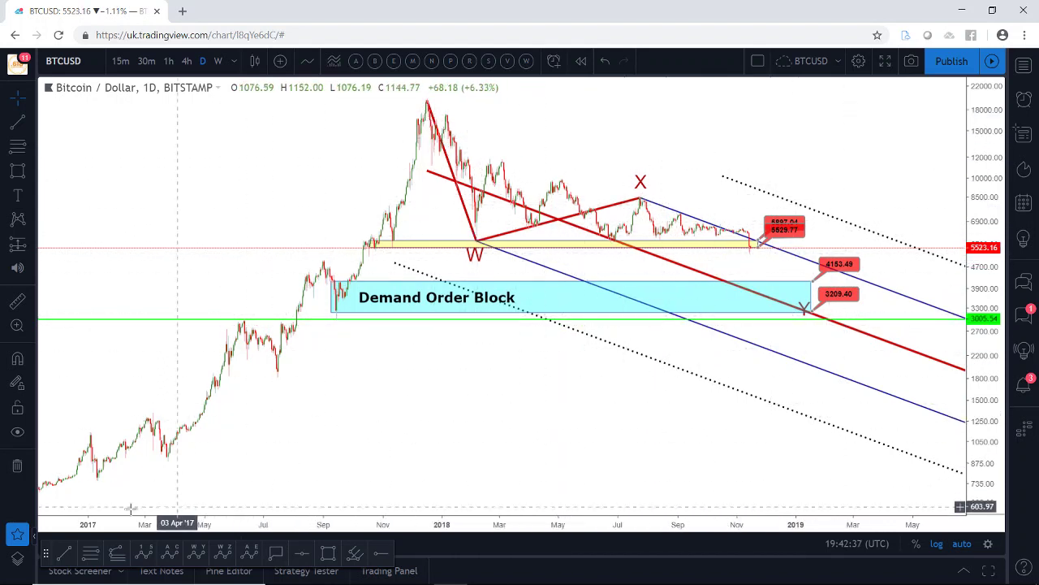
click(117, 554)
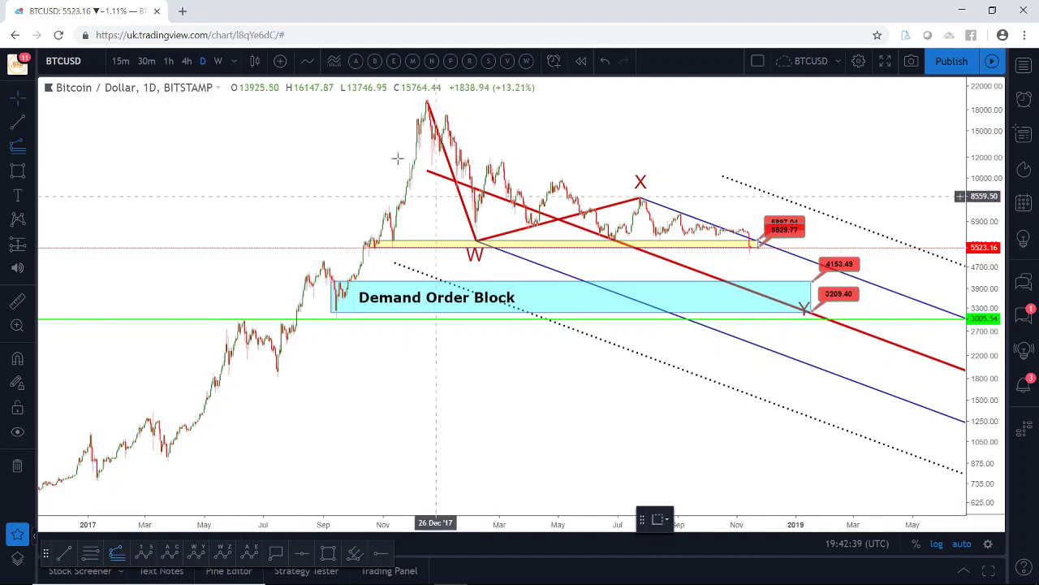
click(414, 98)
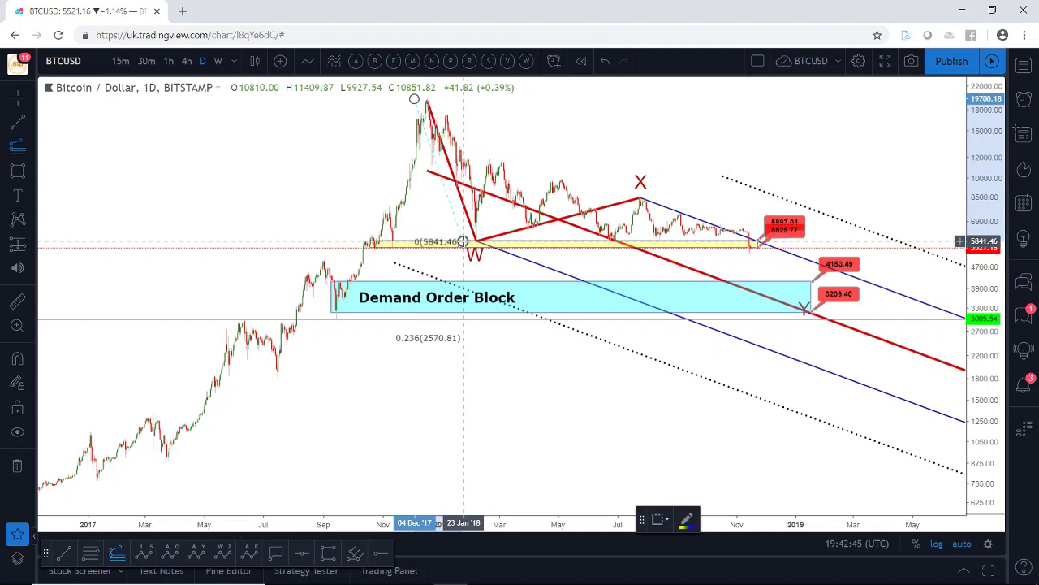
click(462, 241)
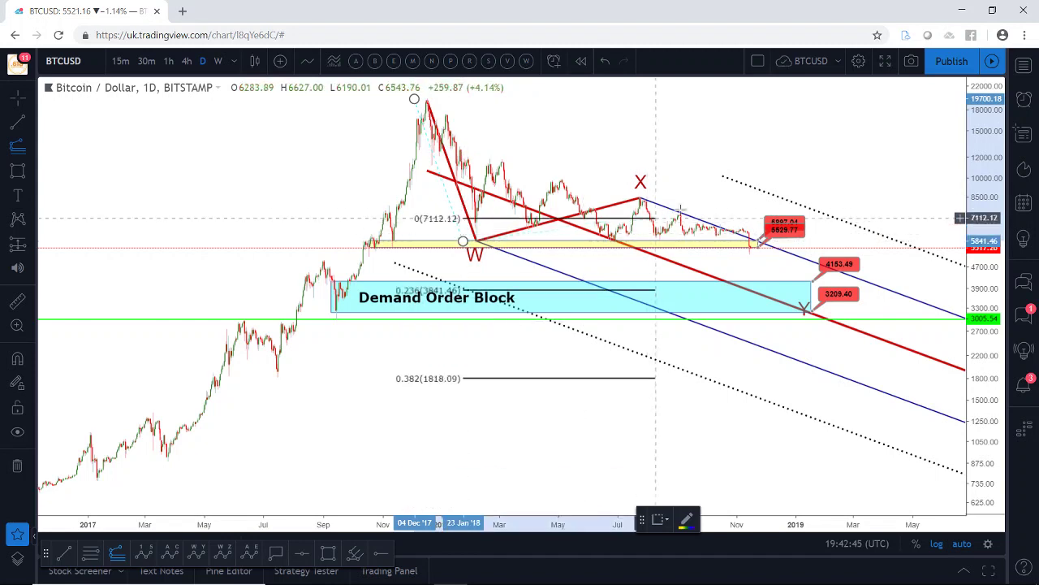
click(786, 197)
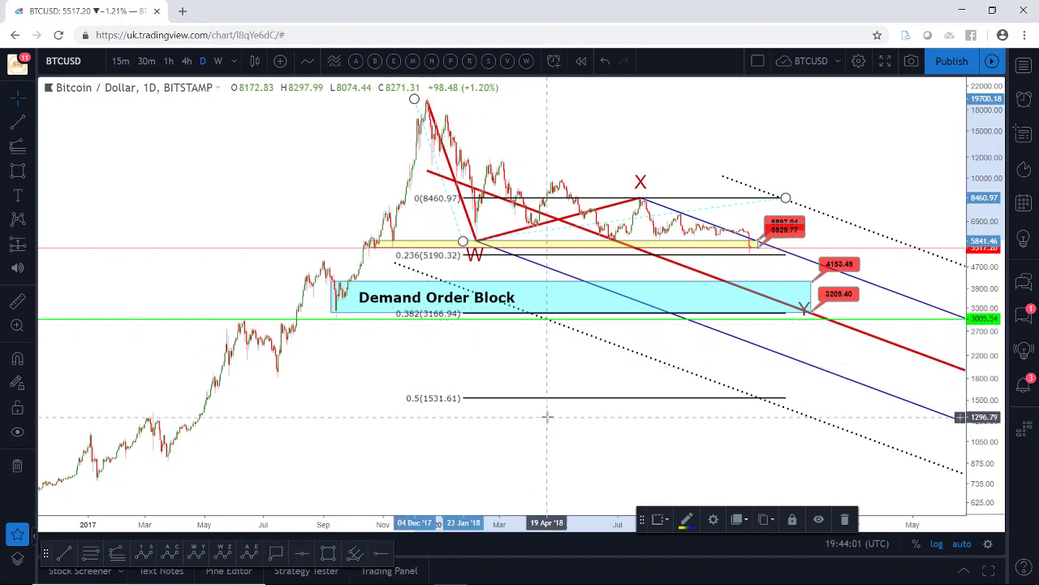
key(Delete)
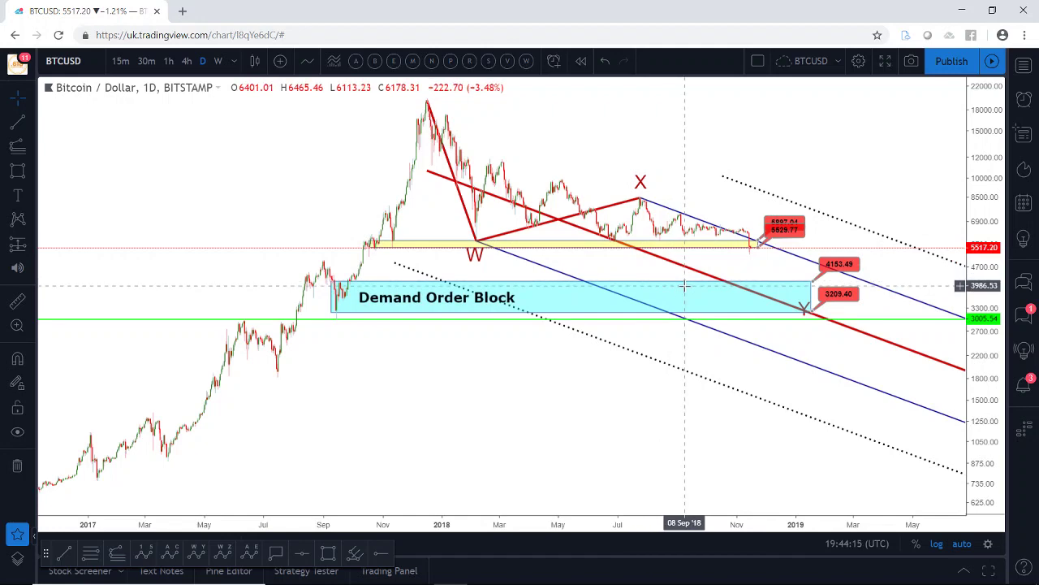
scroll(707, 280, down, 4)
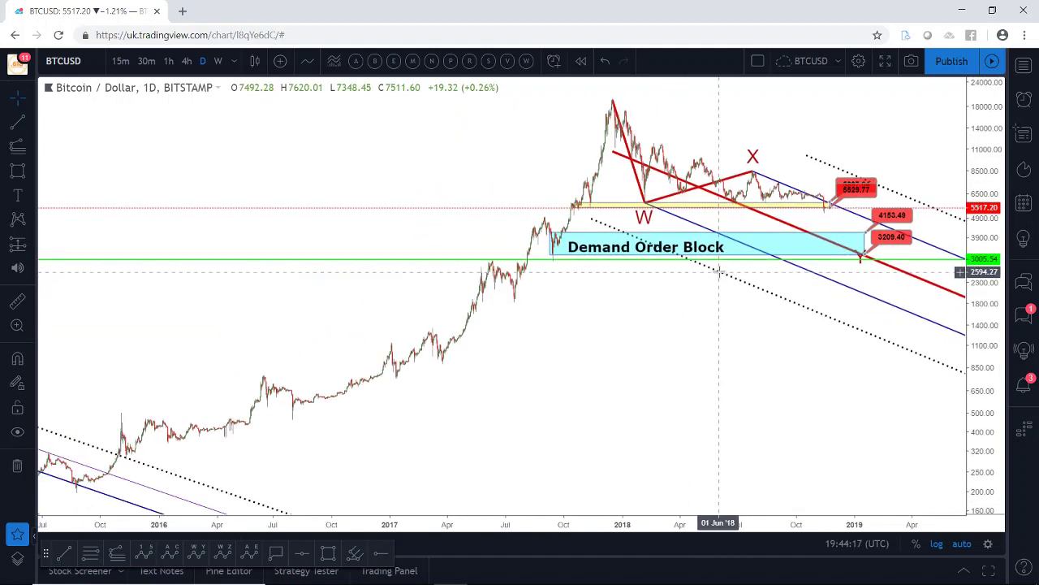
scroll(719, 272, down, 3)
scroll(719, 273, down, 5)
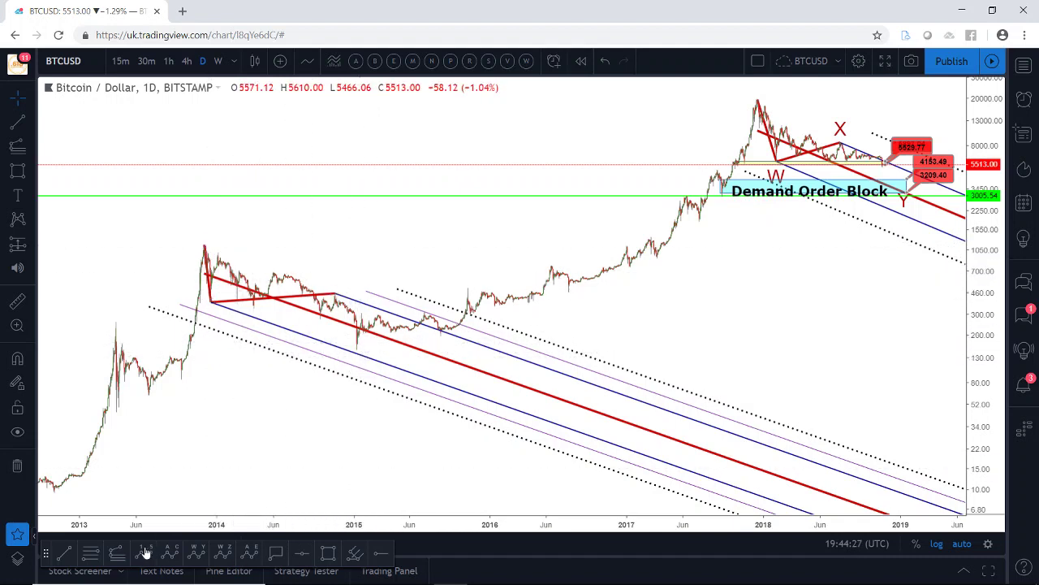
click(91, 555)
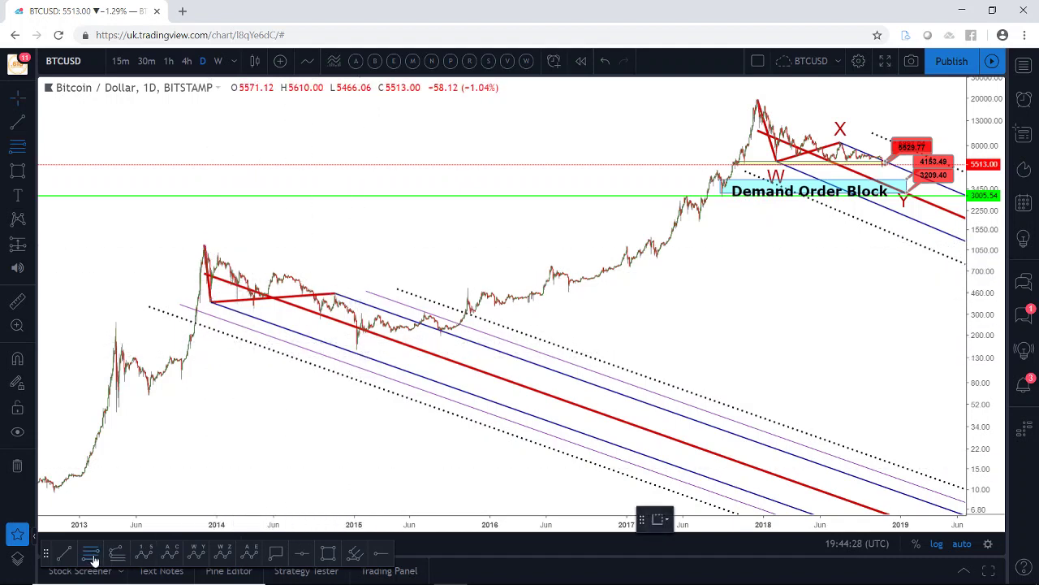
click(365, 347)
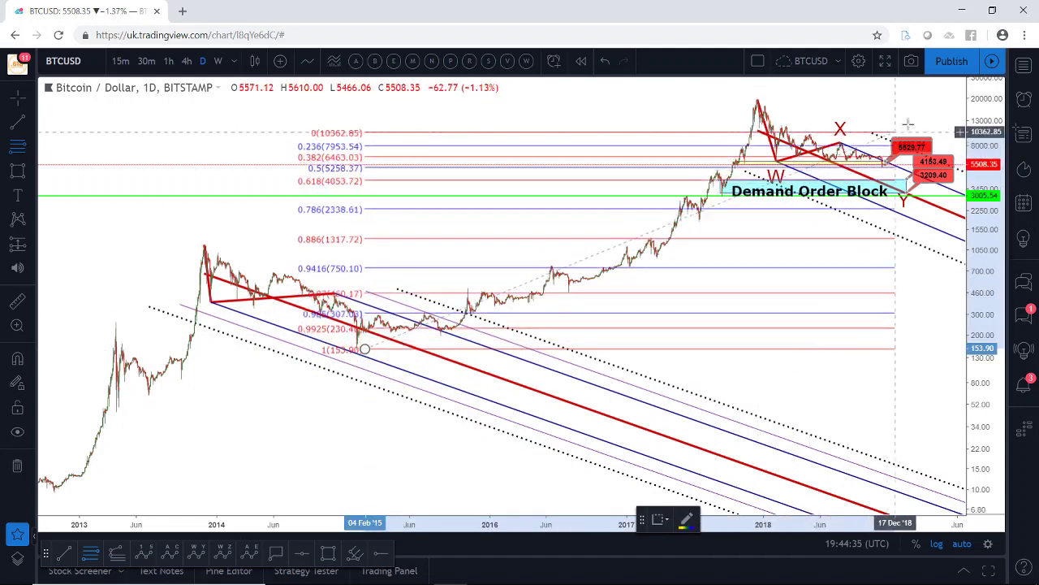
click(934, 99)
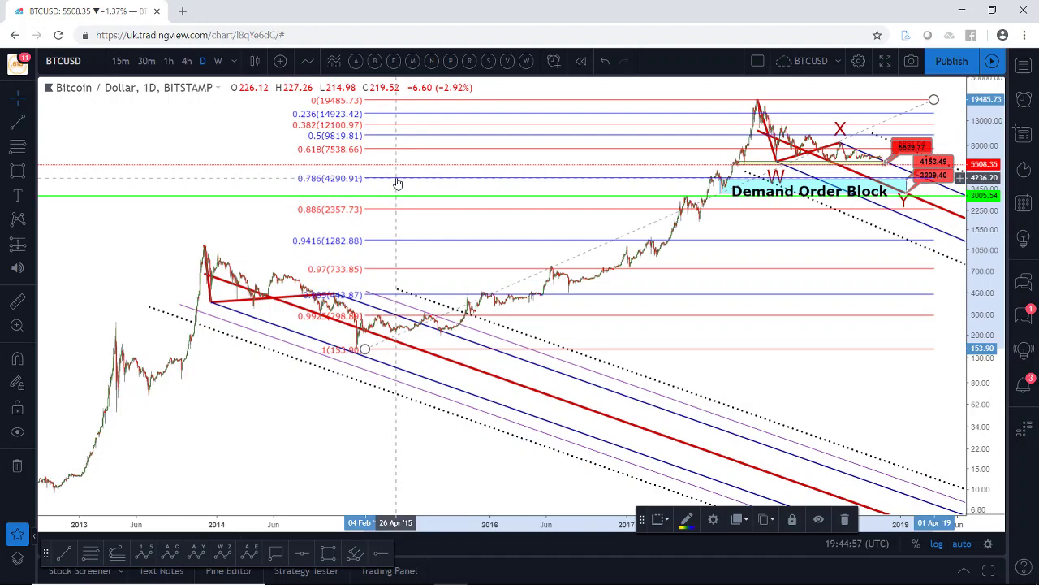
scroll(800, 276, up, 5)
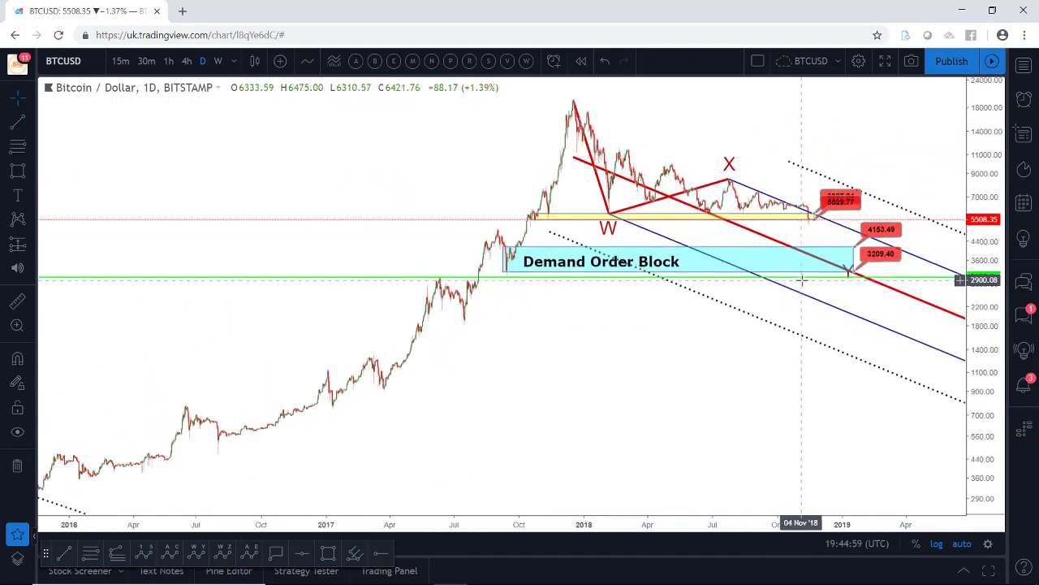
- Remove the volume and volume profile indicators from the BTCUSD chart
scroll(800, 276, up, 3)
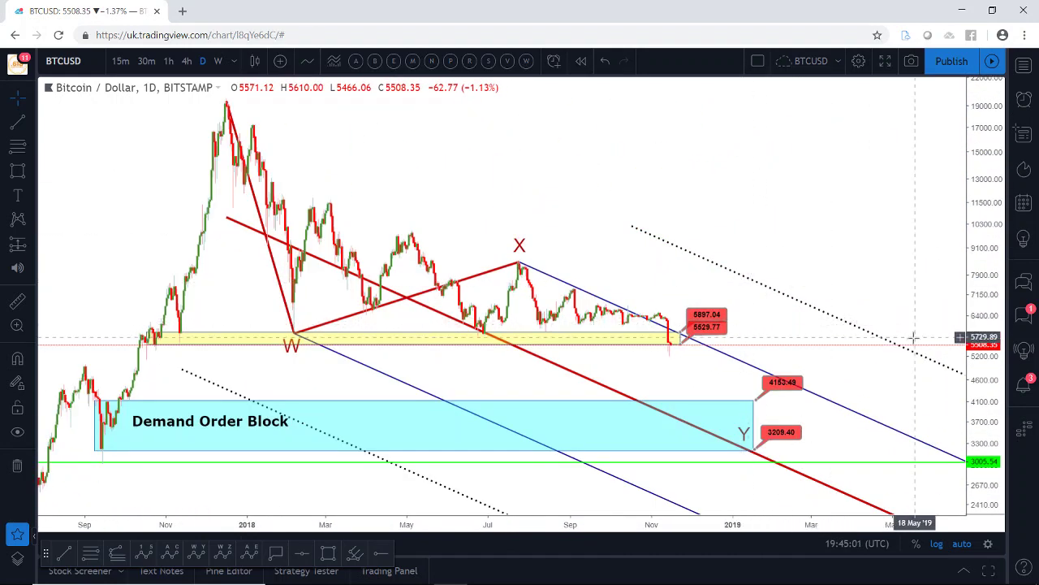
scroll(843, 279, down, 2)
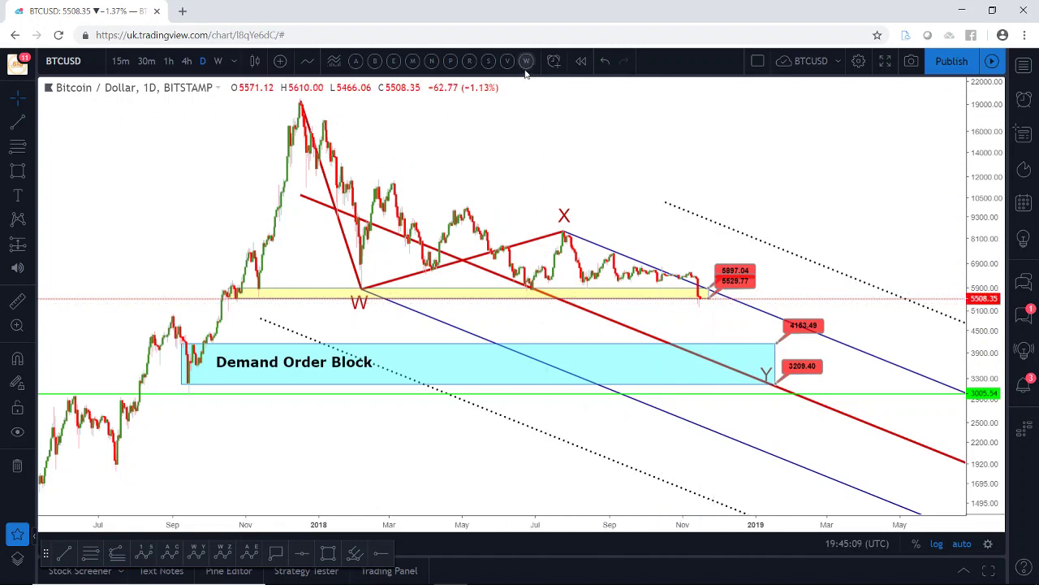
scroll(743, 187, up, 3)
scroll(735, 185, down, 2)
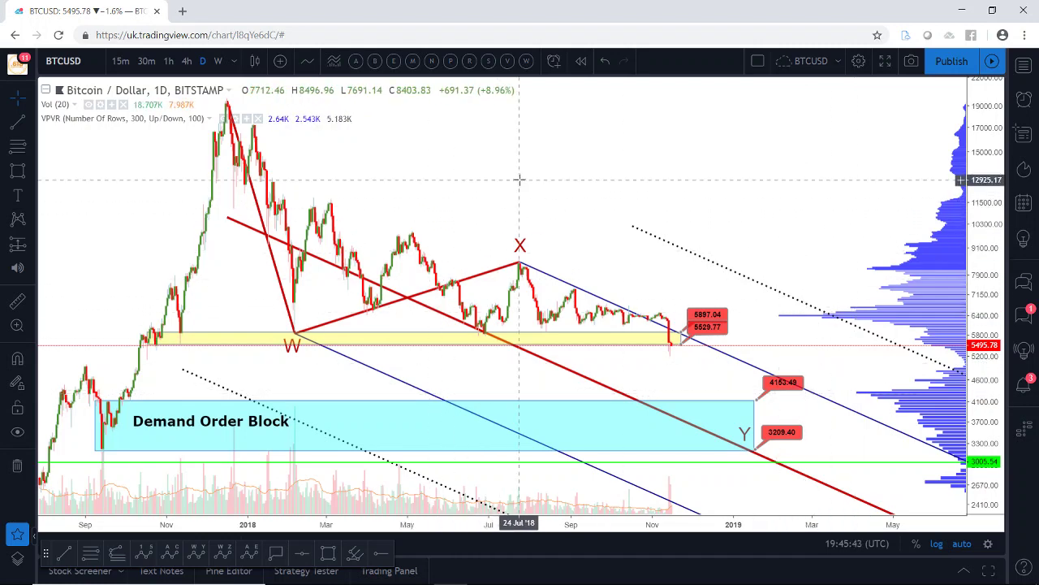
click(432, 62)
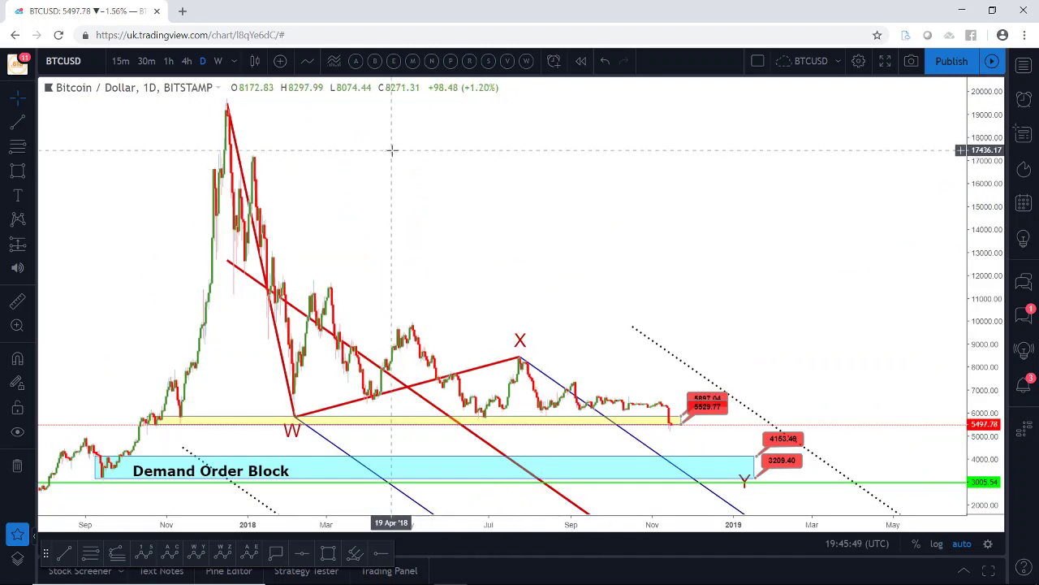
- Put the price scale on logarithmic and pick the Fib Retracement tool
scroll(392, 150, down, 2)
click(936, 544)
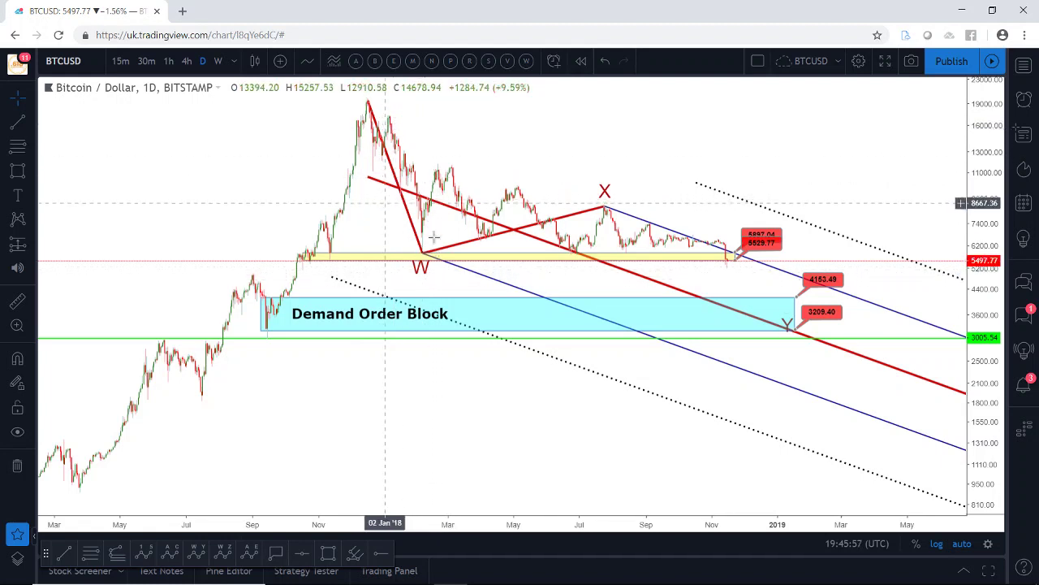
click(91, 554)
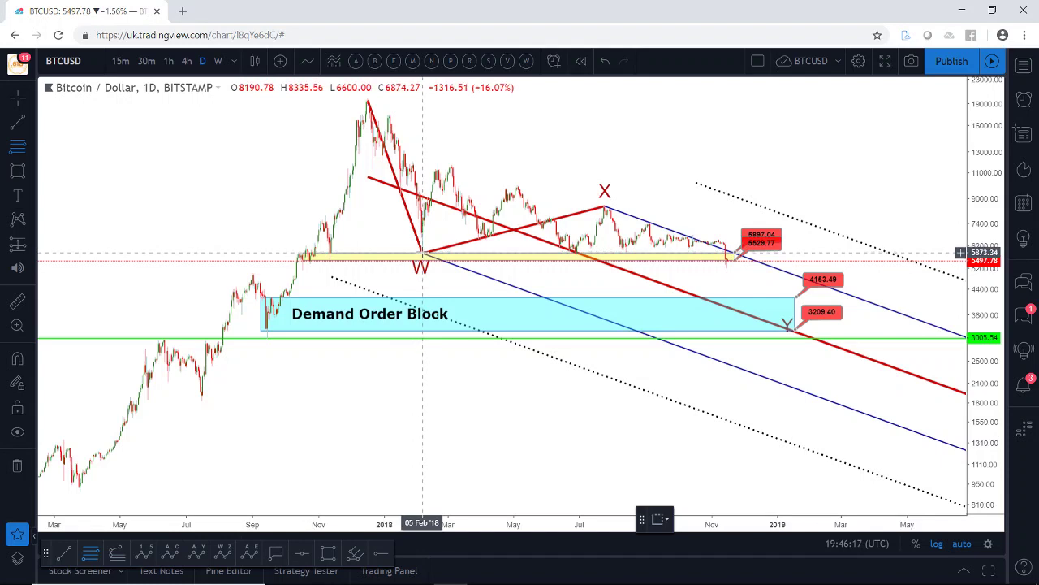
click(354, 100)
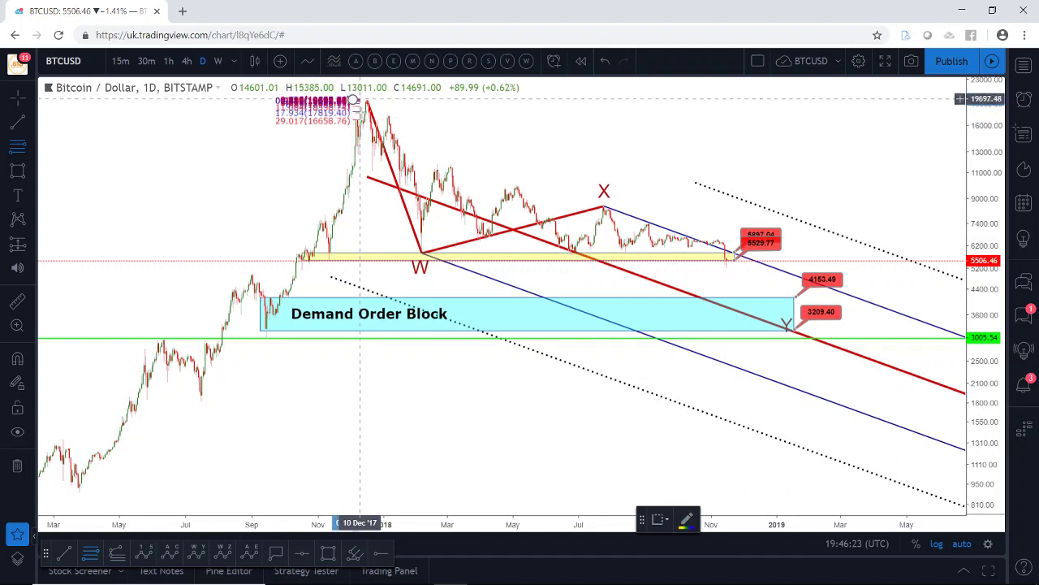
click(360, 171)
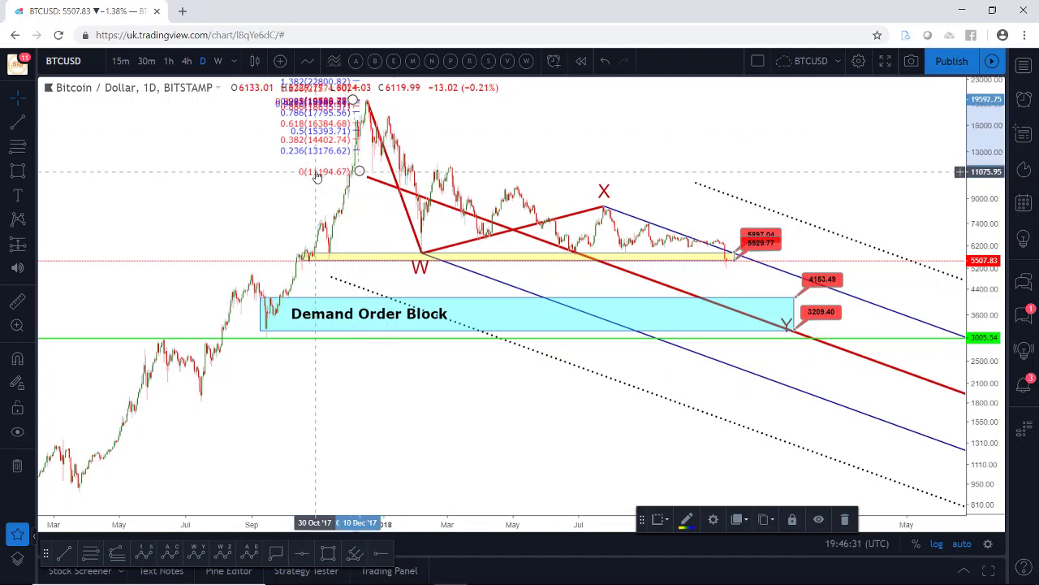
key(Delete)
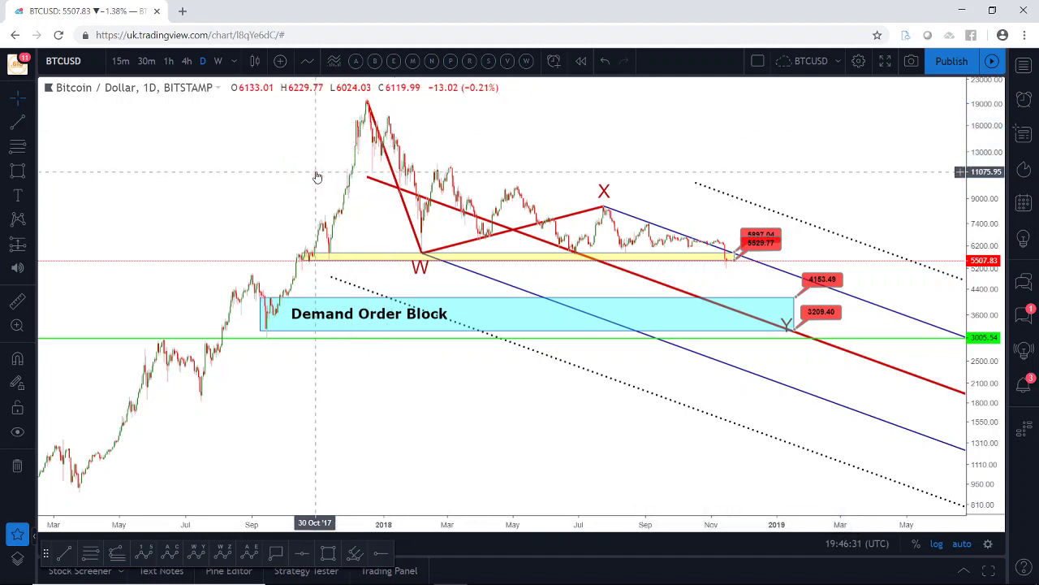
click(92, 553)
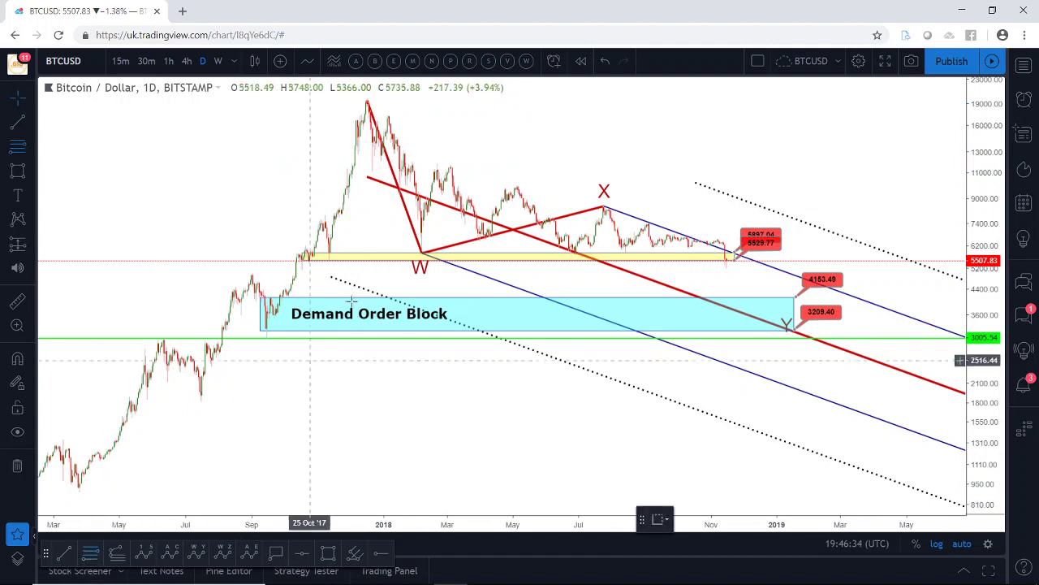
click(334, 171)
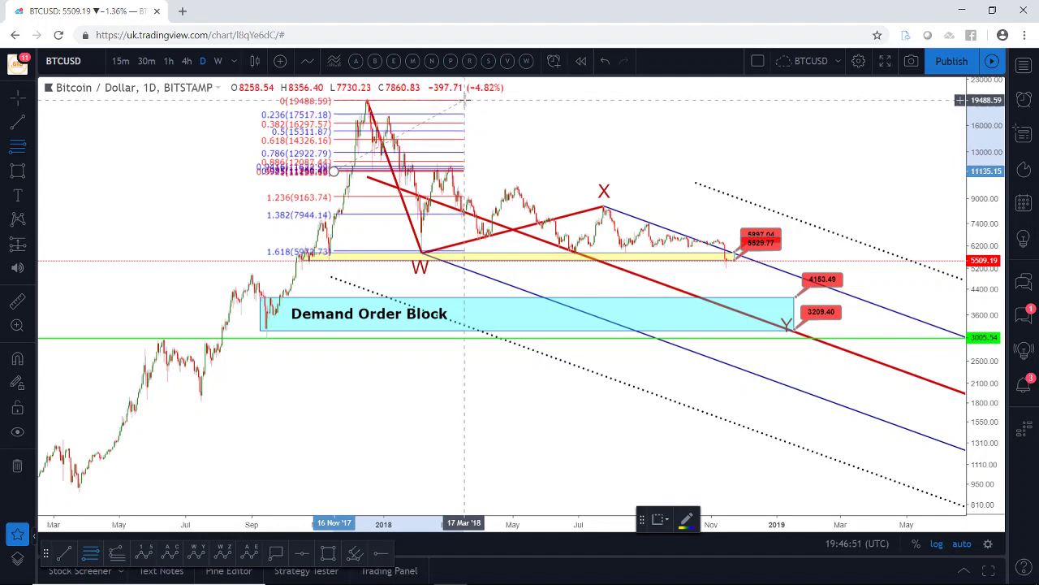
click(464, 99)
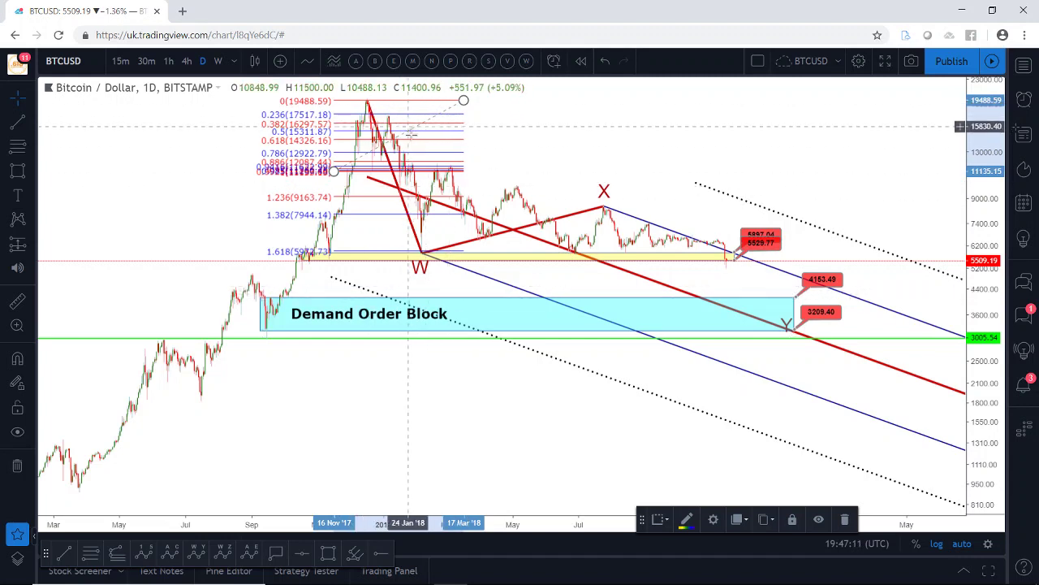
click(117, 552)
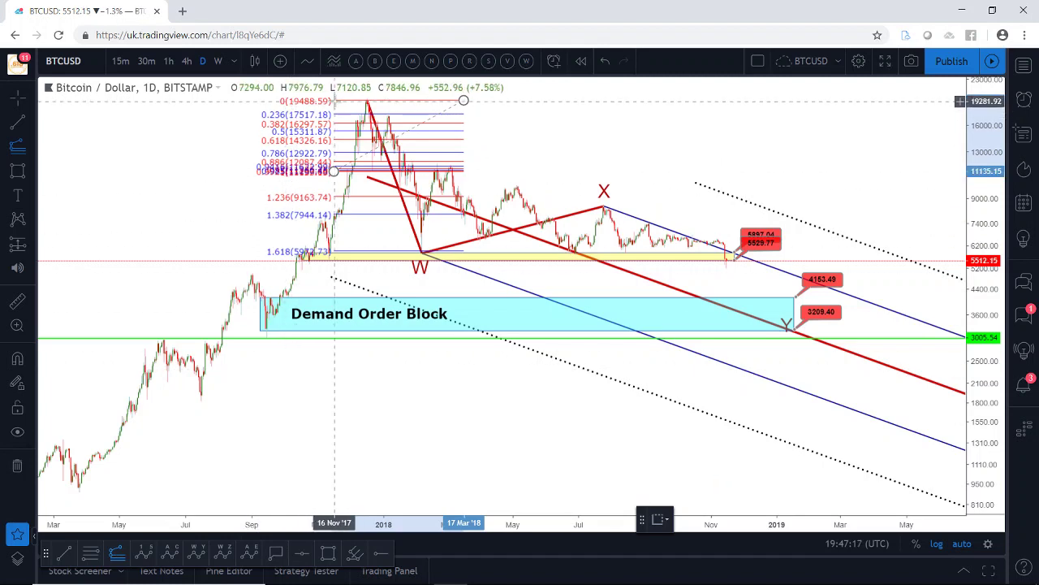
click(334, 100)
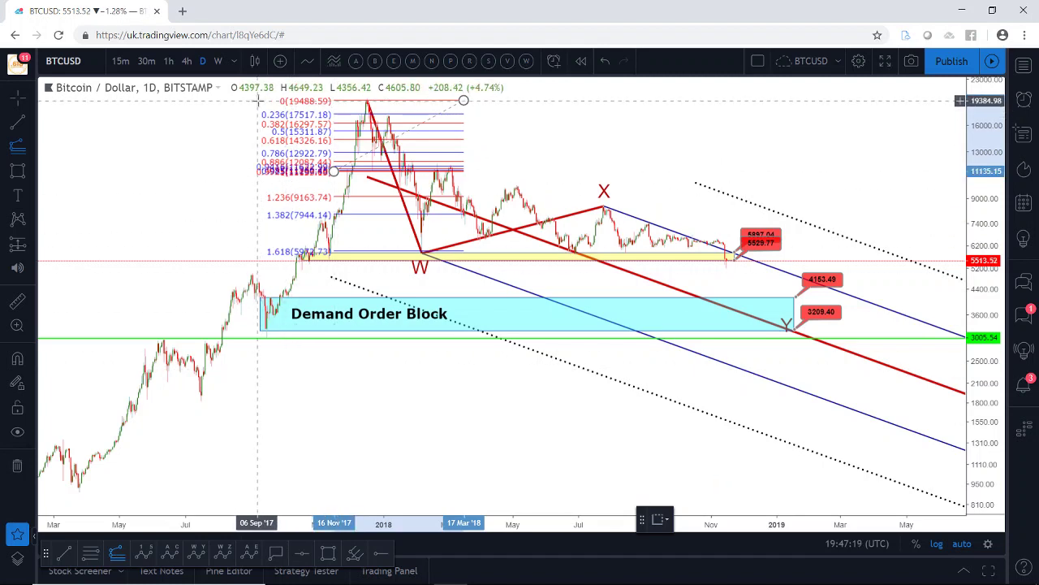
click(257, 100)
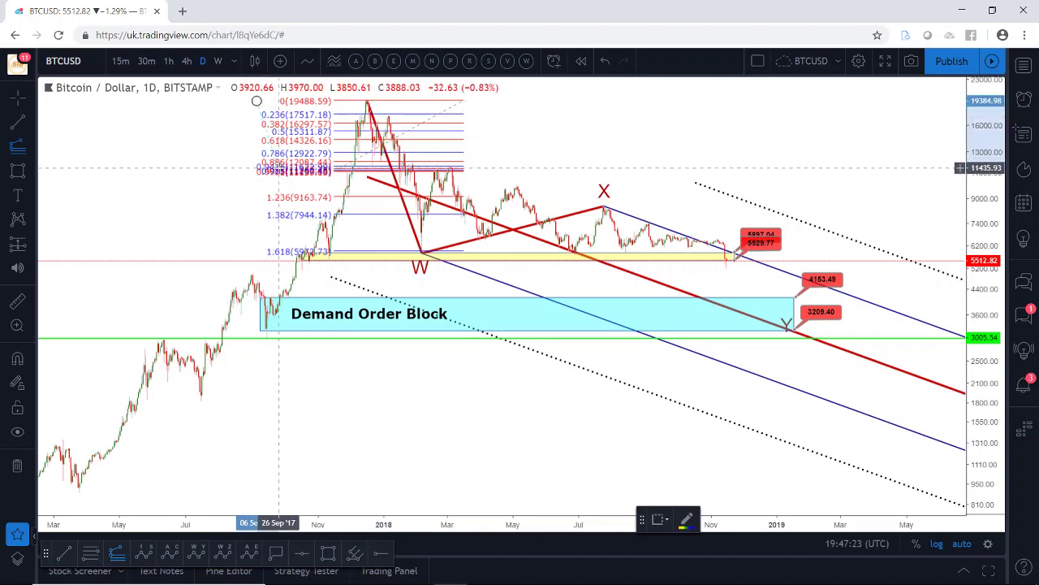
click(244, 171)
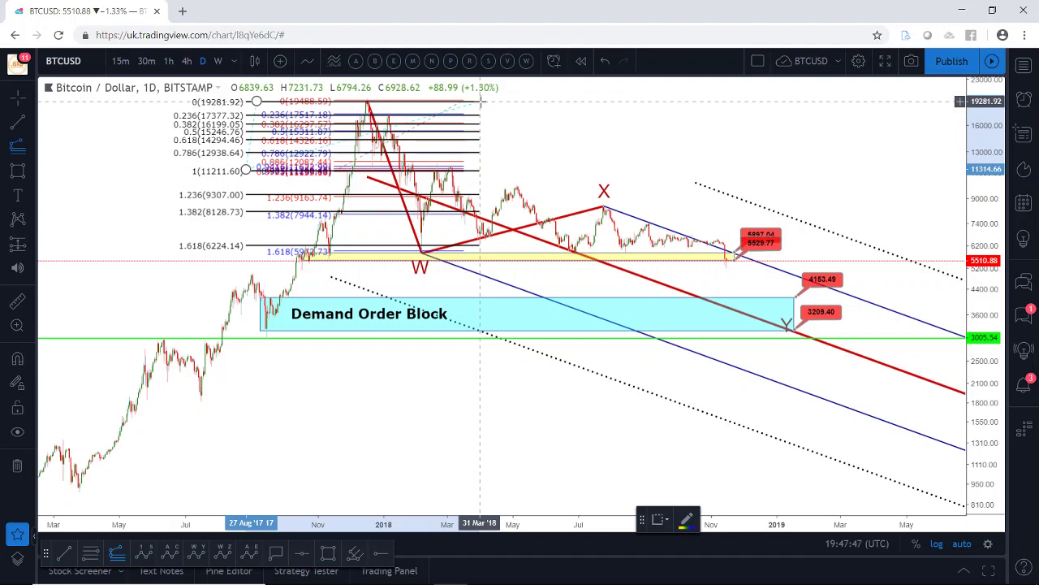
key(Escape)
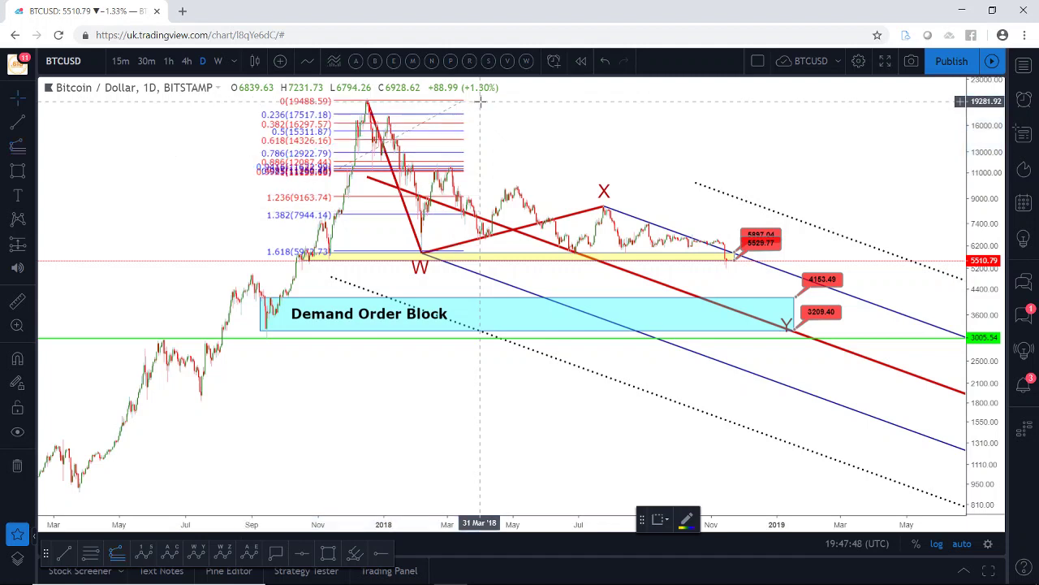
click(456, 138)
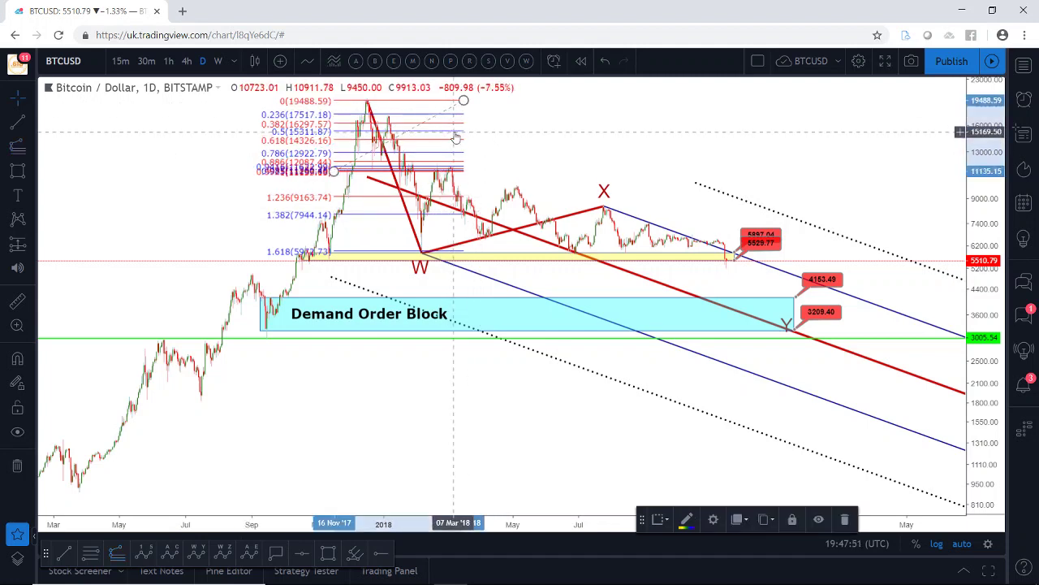
key(Delete)
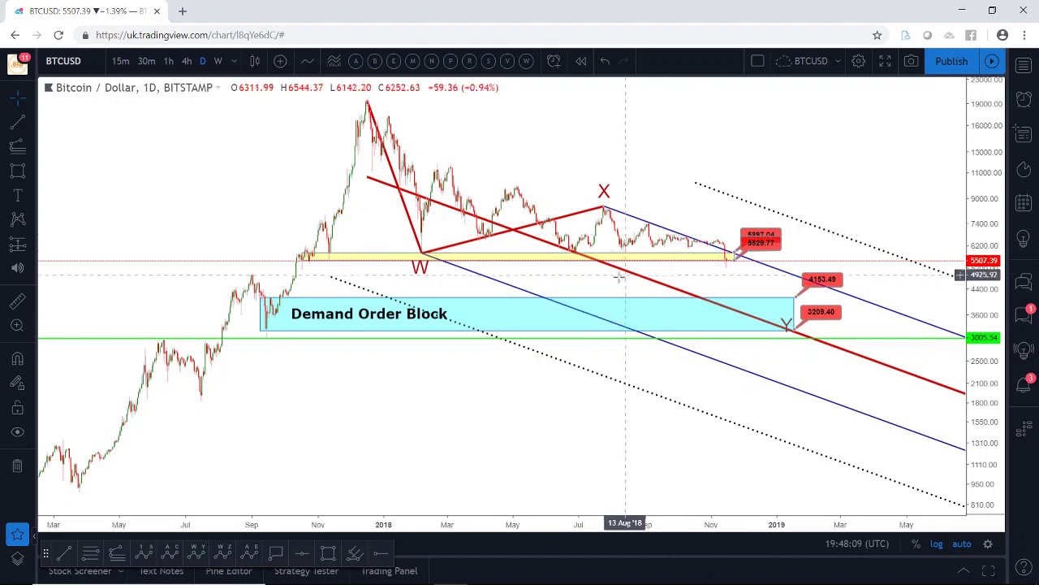
click(91, 556)
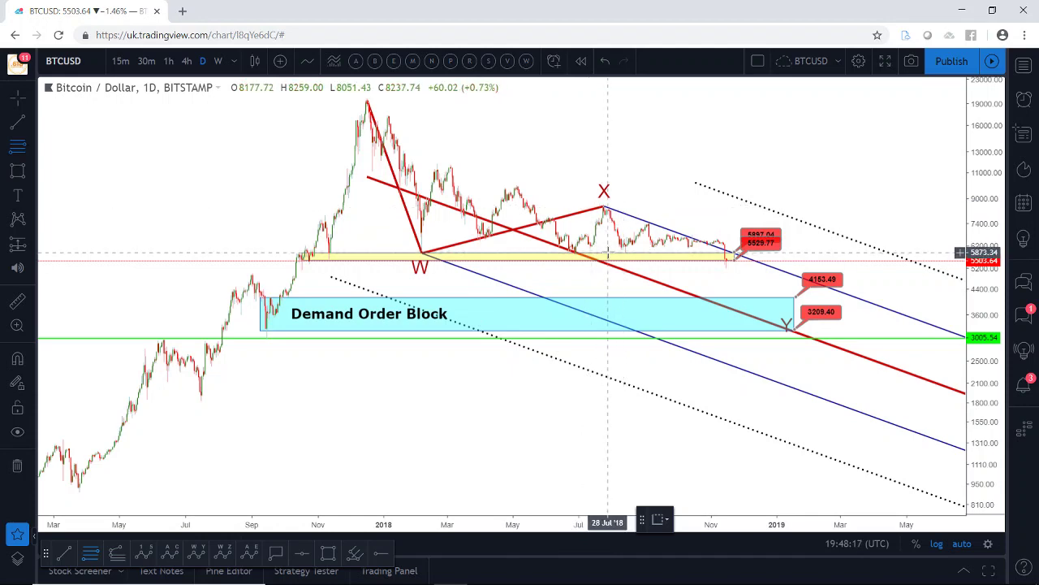
click(608, 253)
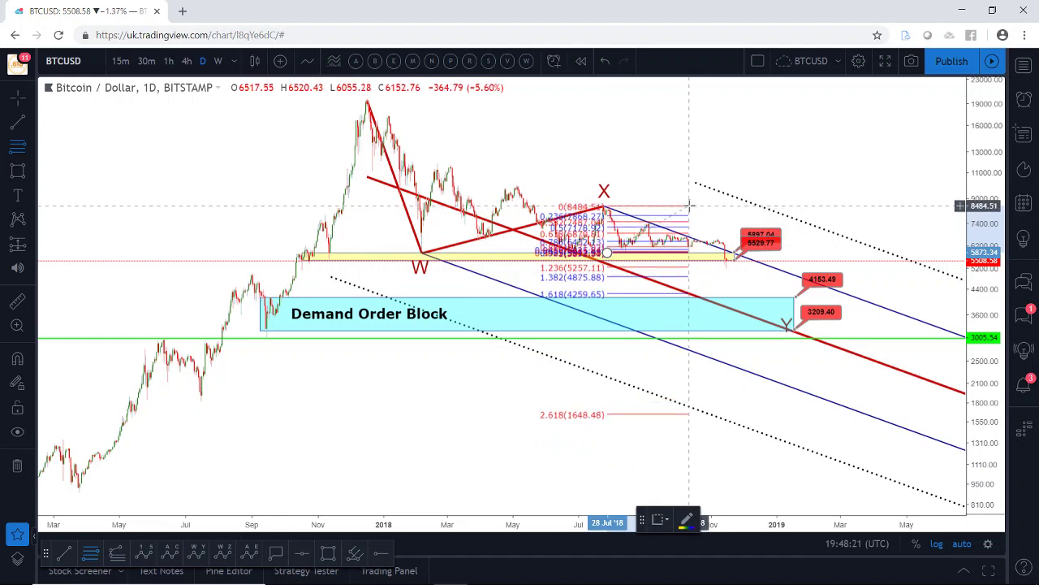
click(689, 206)
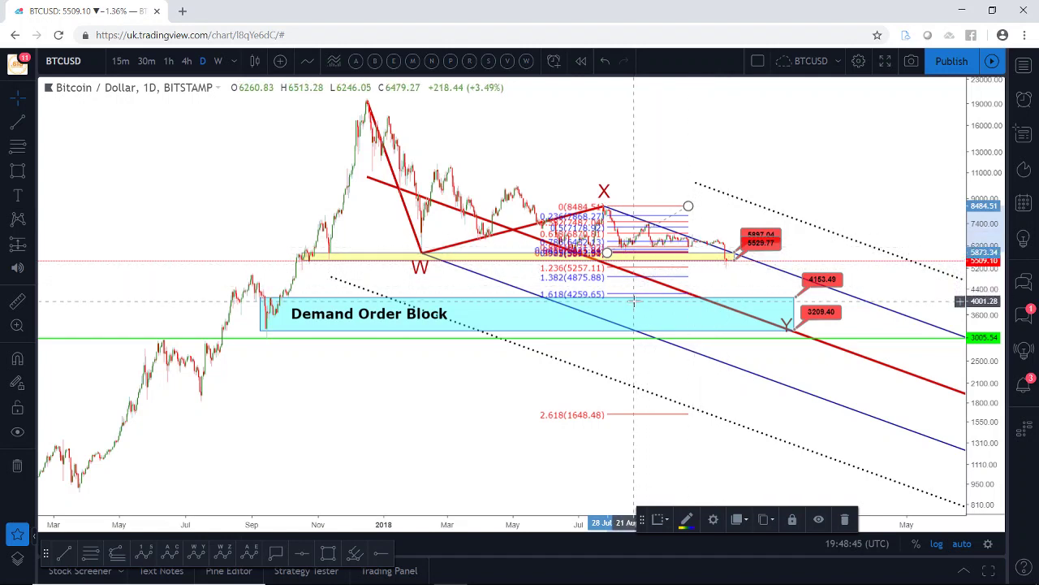
key(Delete)
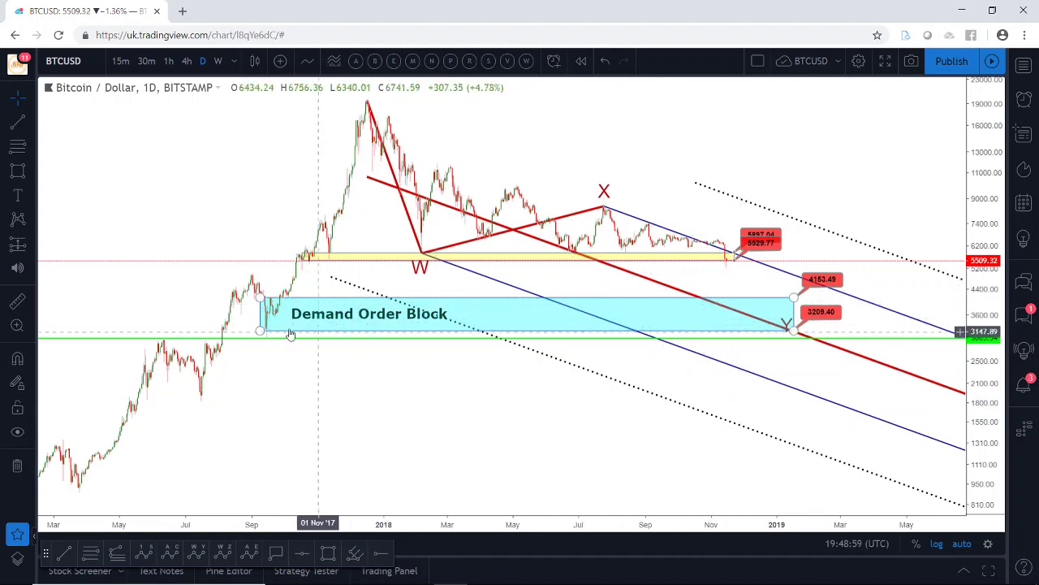
click(261, 331)
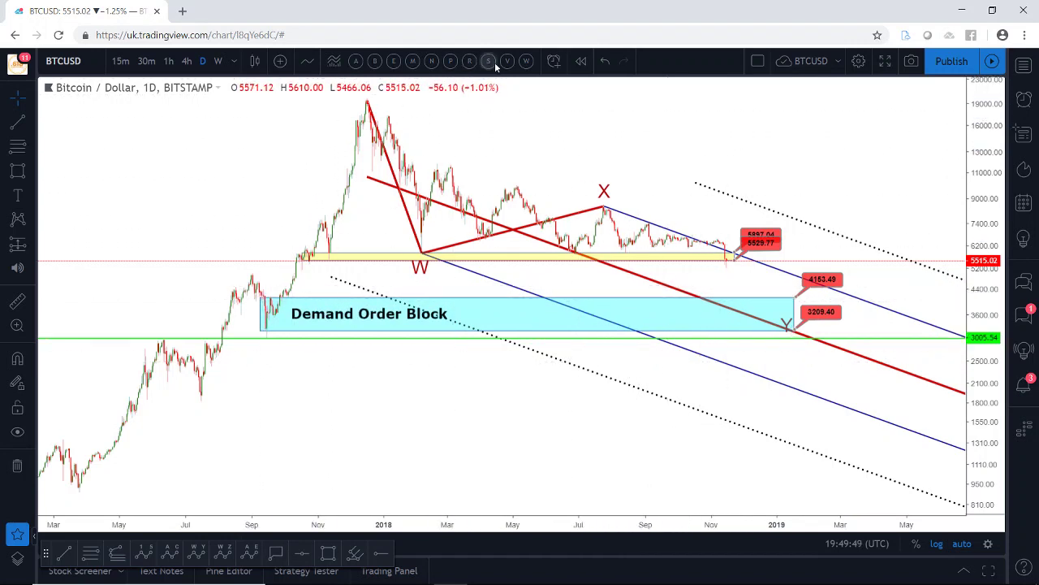
- Toggle the BTCUSD price axis between log and linear with Alt+L, ending on linear
key(alt+l)
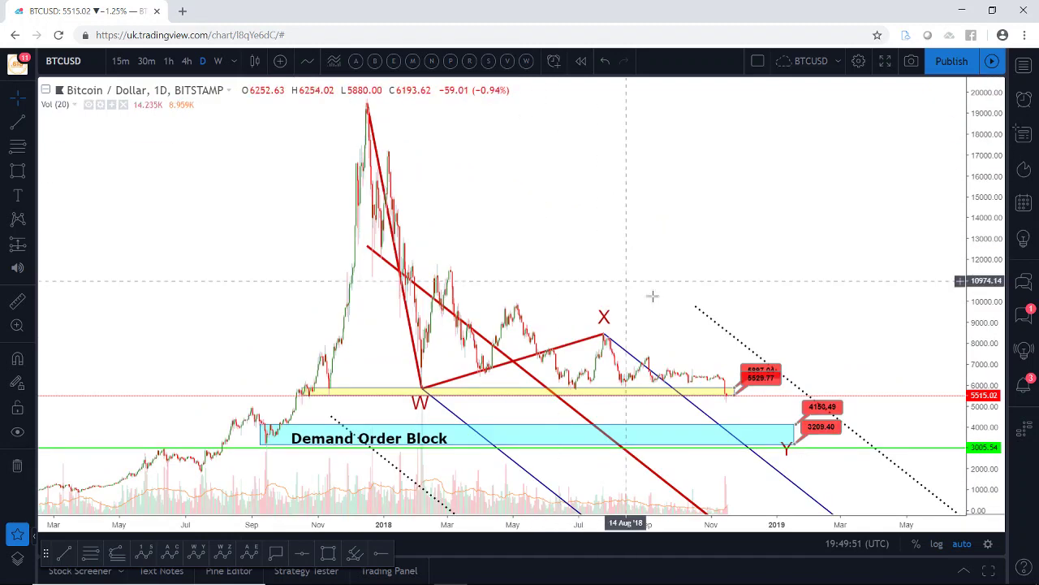
scroll(729, 388, up, 1)
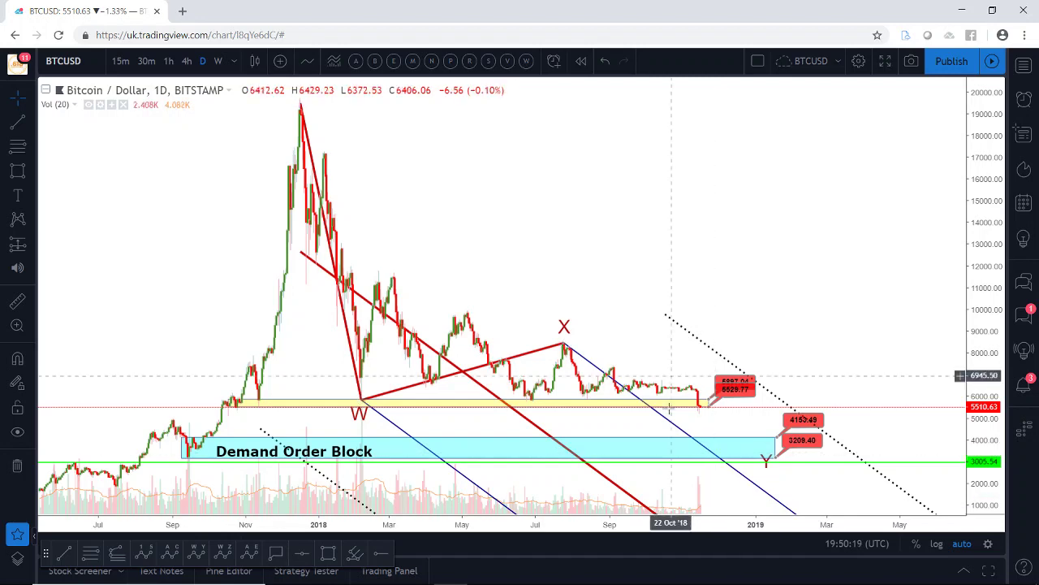
click(937, 543)
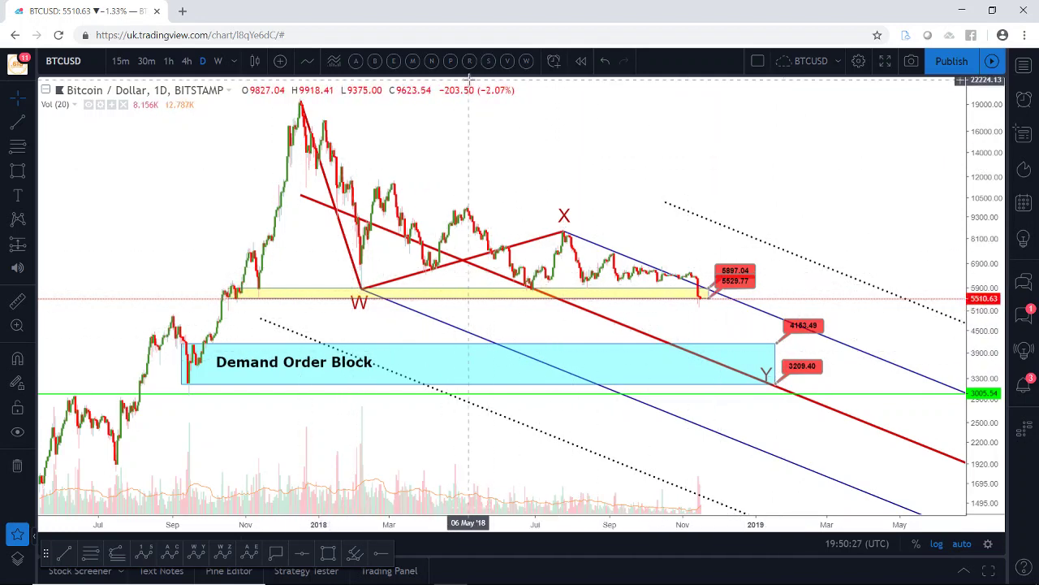
key(alt+l)
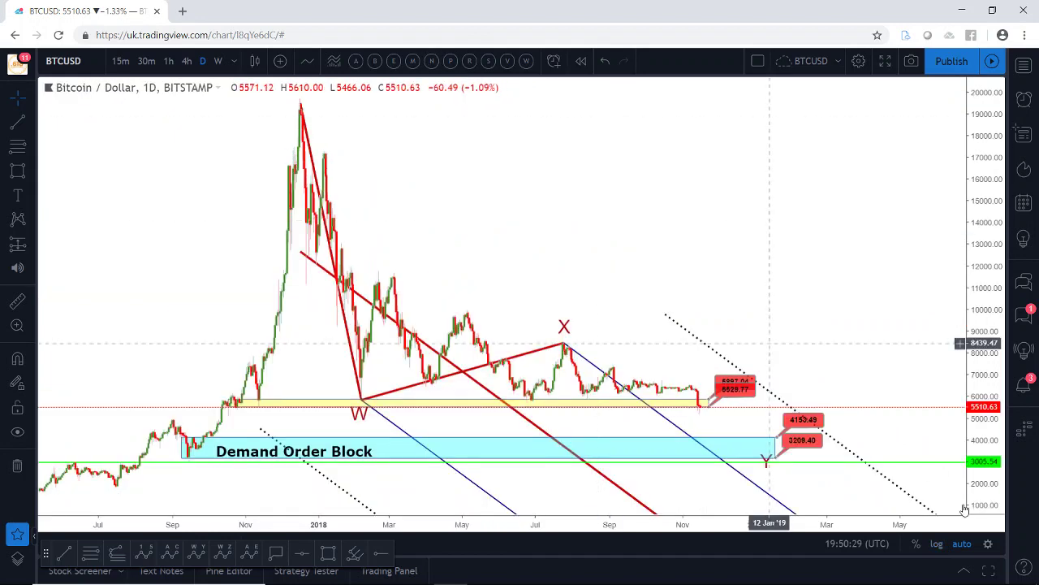
- Turn log scale back on for the BTCUSD daily chart
click(937, 544)
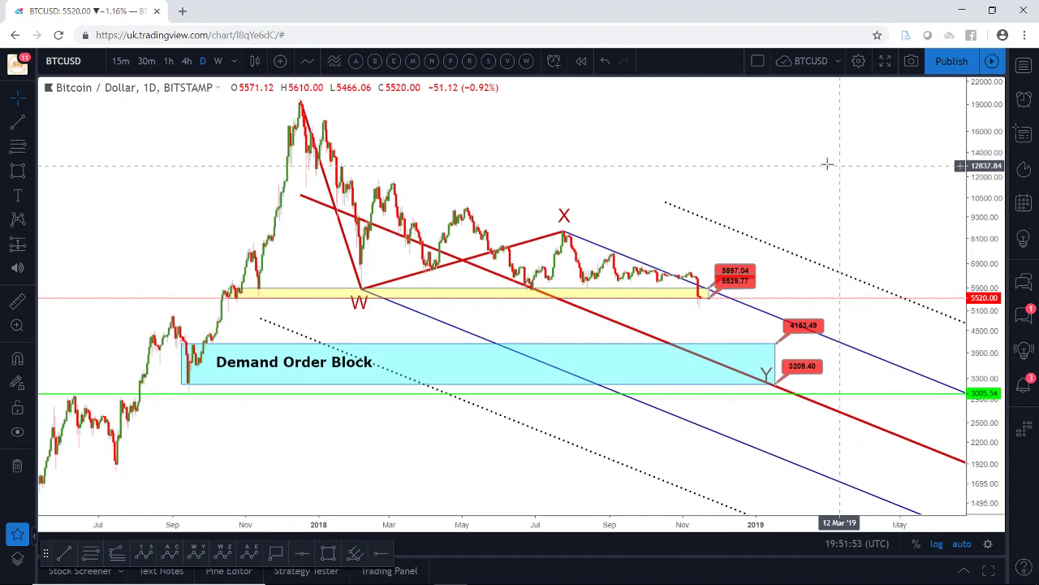
- Switch the chart to ETHUSD from the watchlist and zoom out the daily view
click(1021, 69)
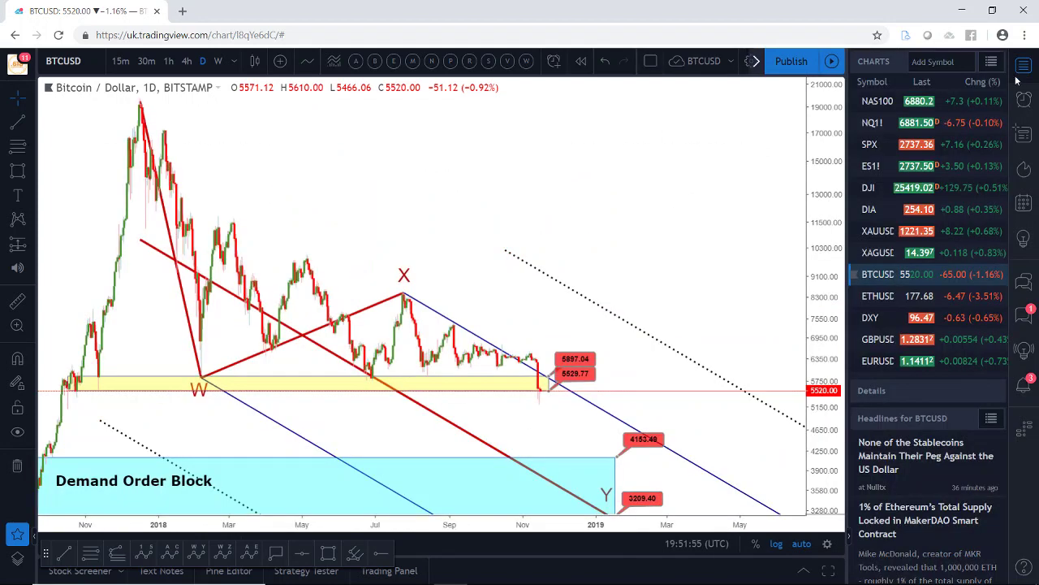
click(889, 297)
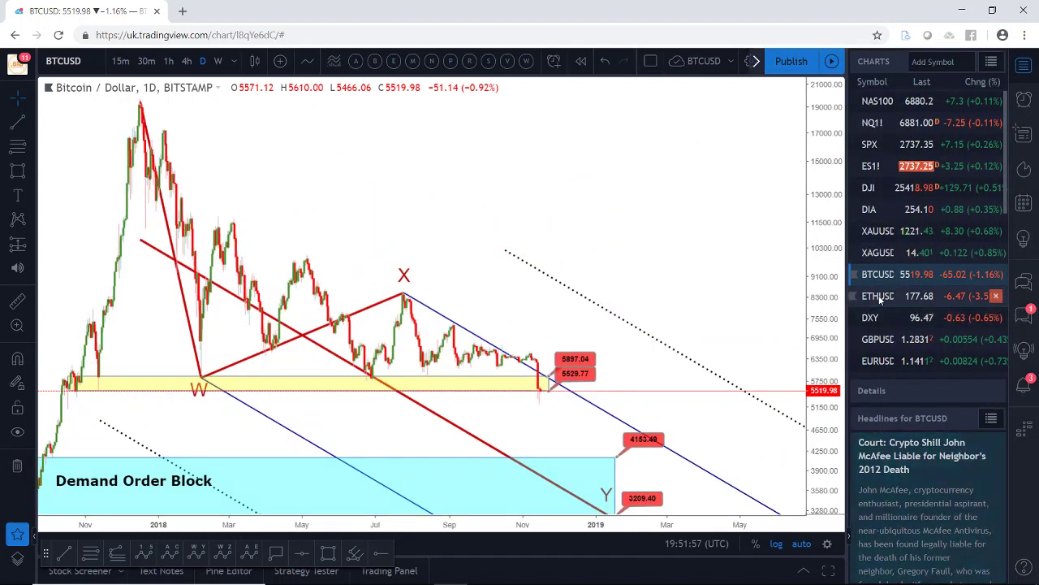
scroll(553, 219, down, 3)
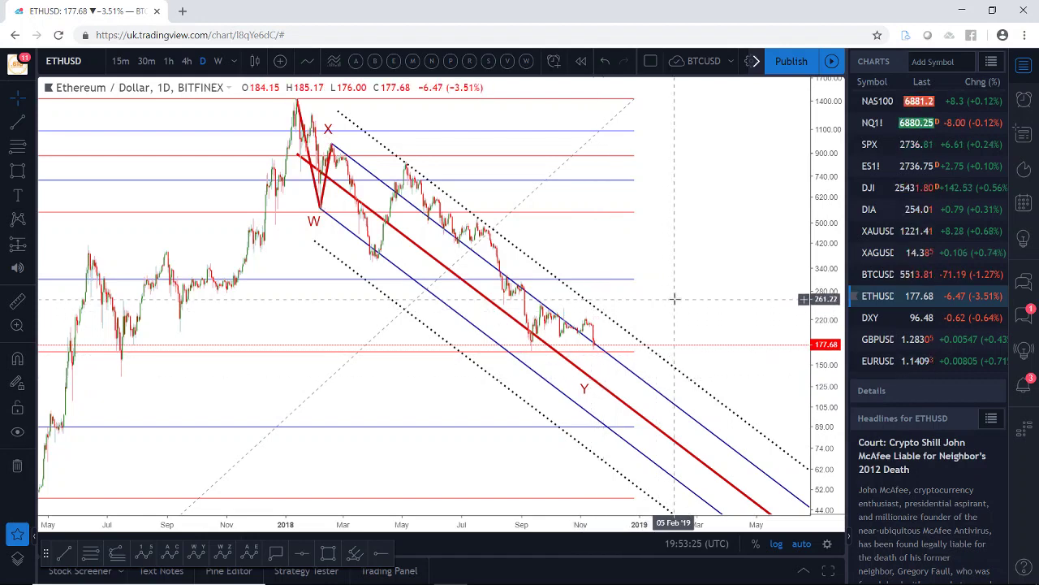
- Zoom out until the 2017 low and all 5.97–1425.30 Fibonacci levels are visible
scroll(670, 309, down, 5)
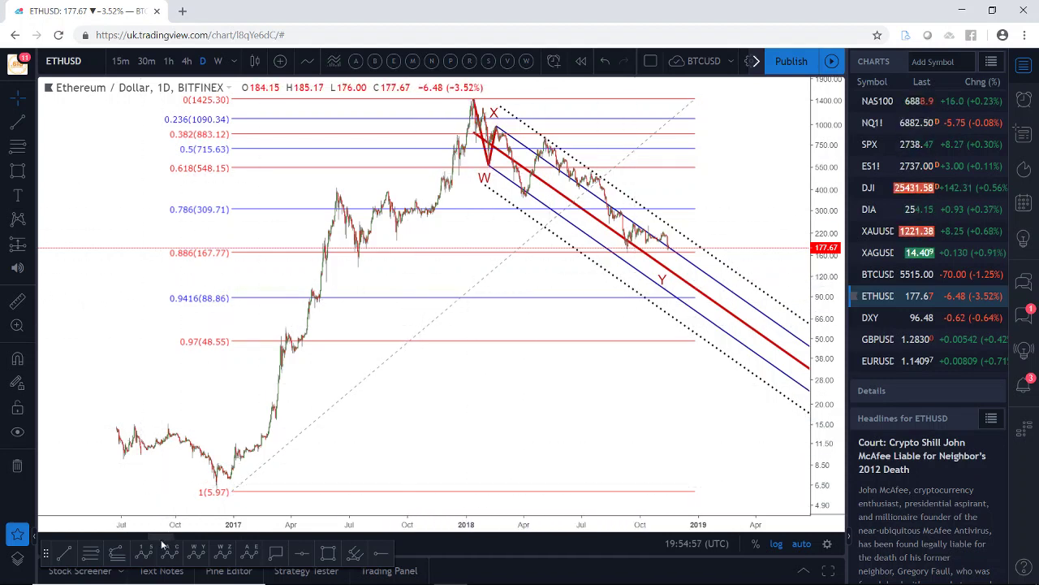
- Draw a Fib extension from the peak through the W low to the X high, projecting 109.48
click(458, 99)
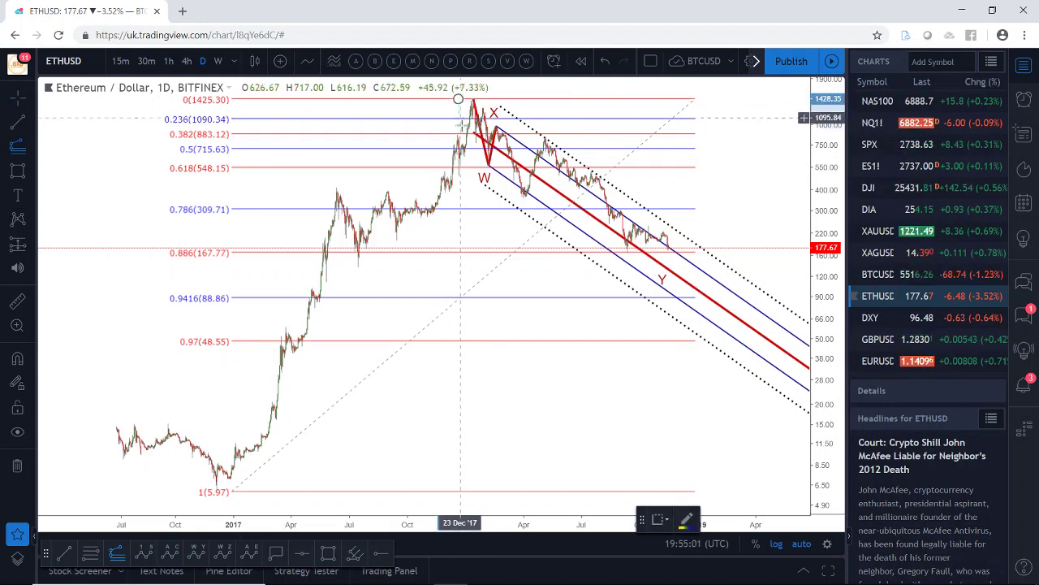
click(473, 165)
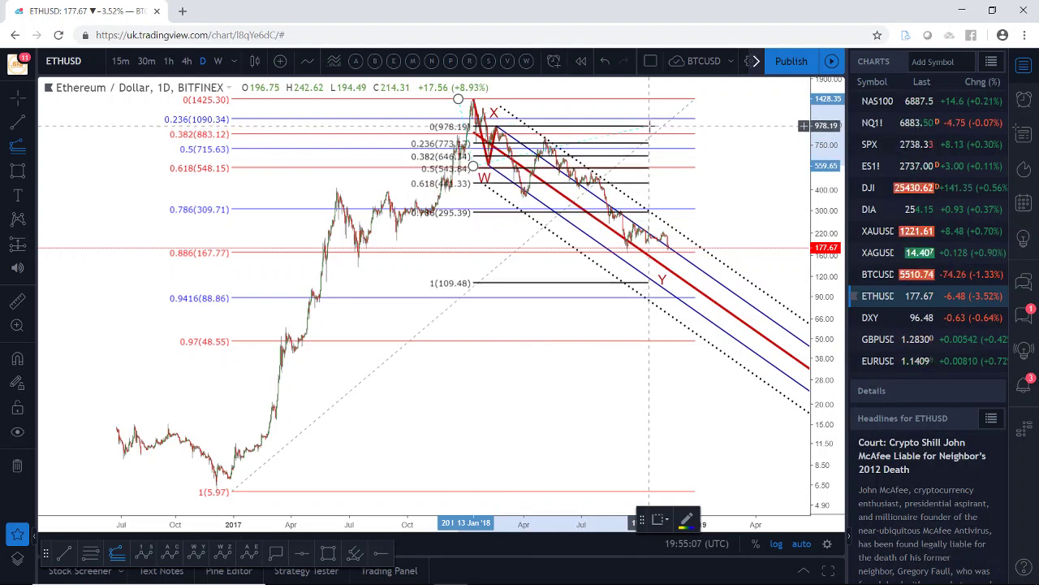
click(649, 126)
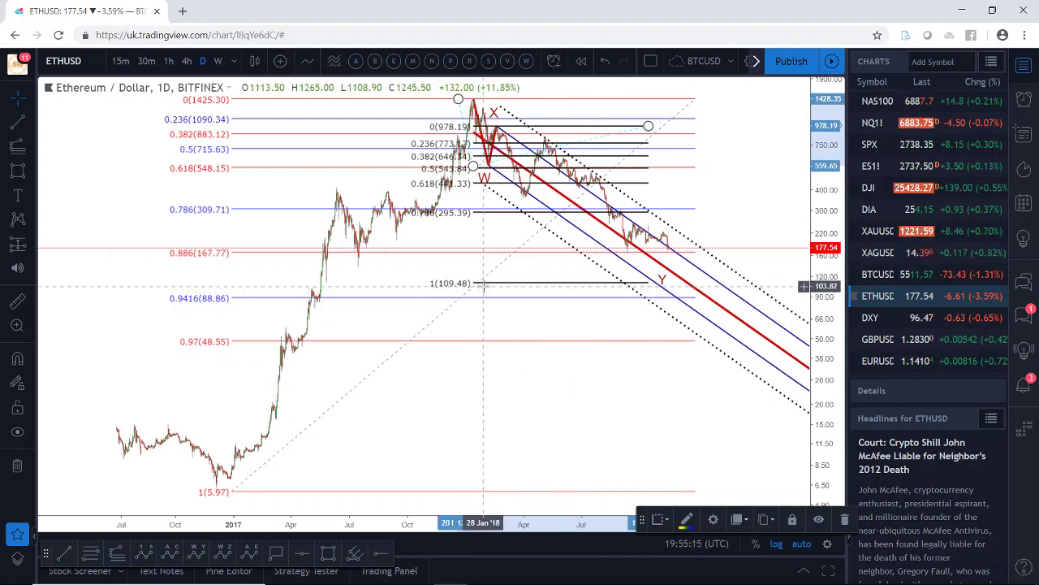
click(324, 557)
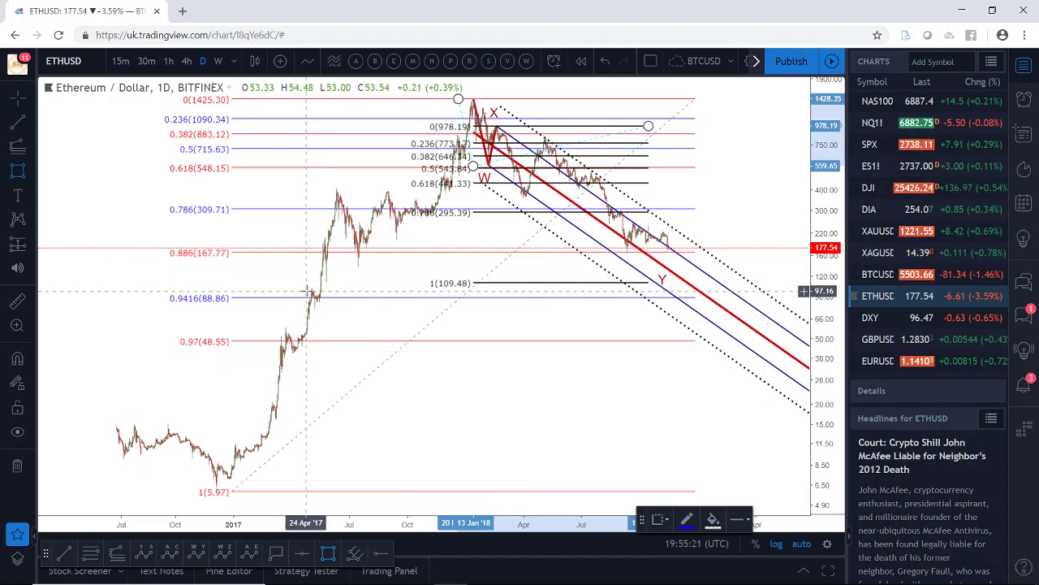
- Draw a thin box along the 0.9416 level, then delete it and the Fib extension
drag(306, 290, 706, 294)
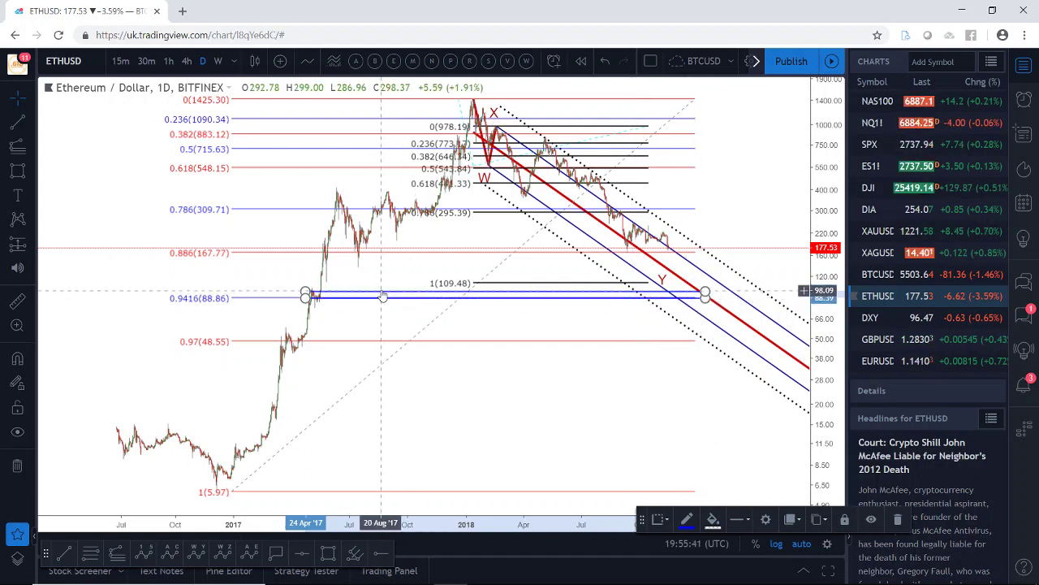
key(Delete)
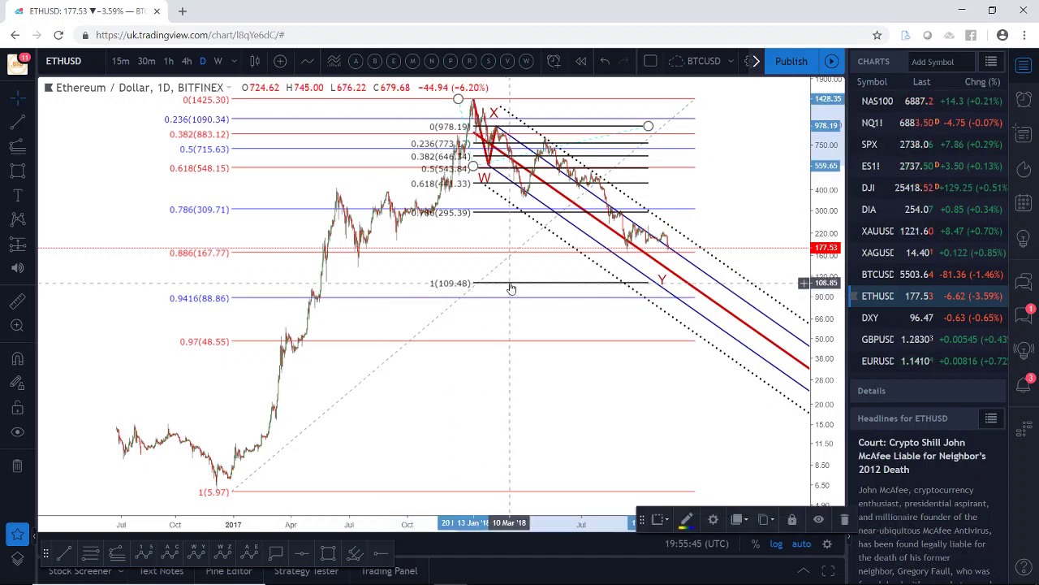
key(Delete)
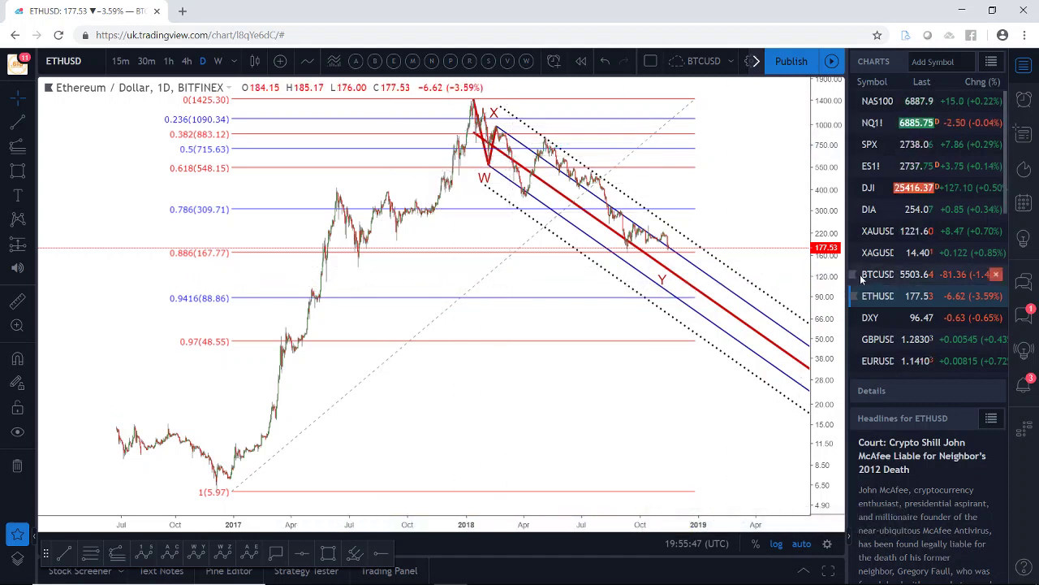
- Switch the chart back to BTCUSD on 4-hour candles
click(862, 278)
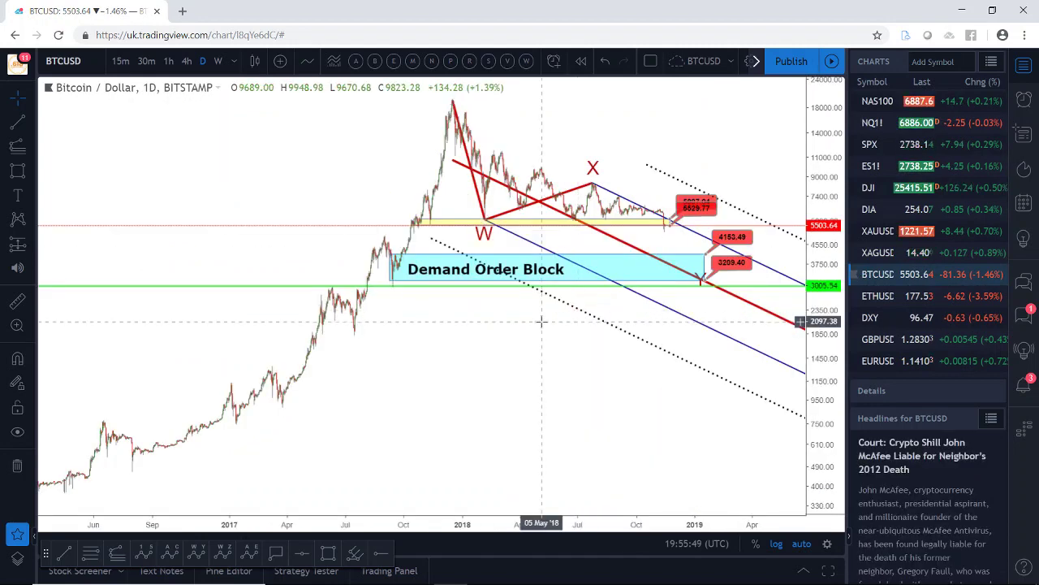
scroll(542, 320, up, 3)
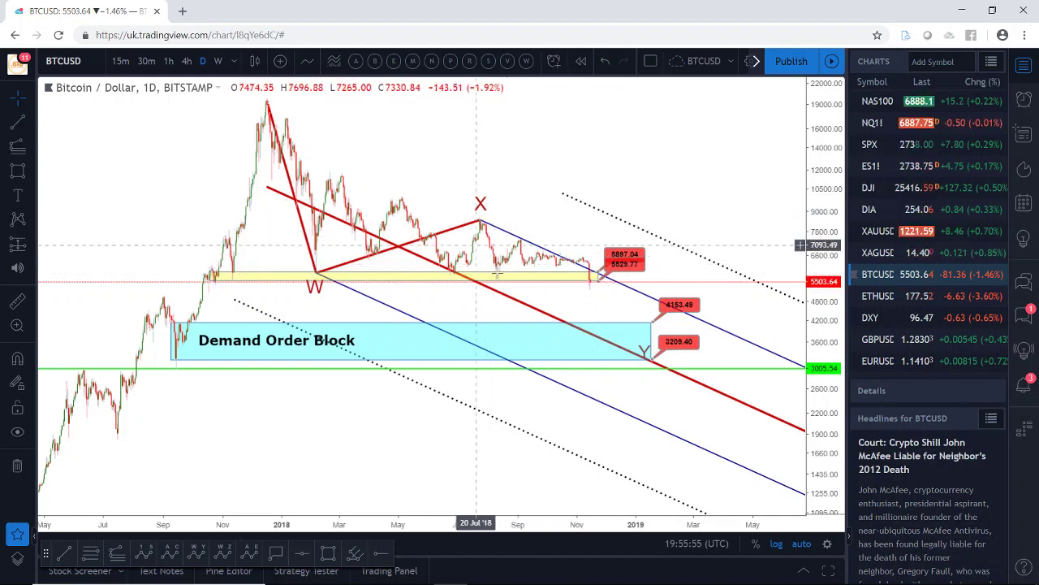
click(189, 63)
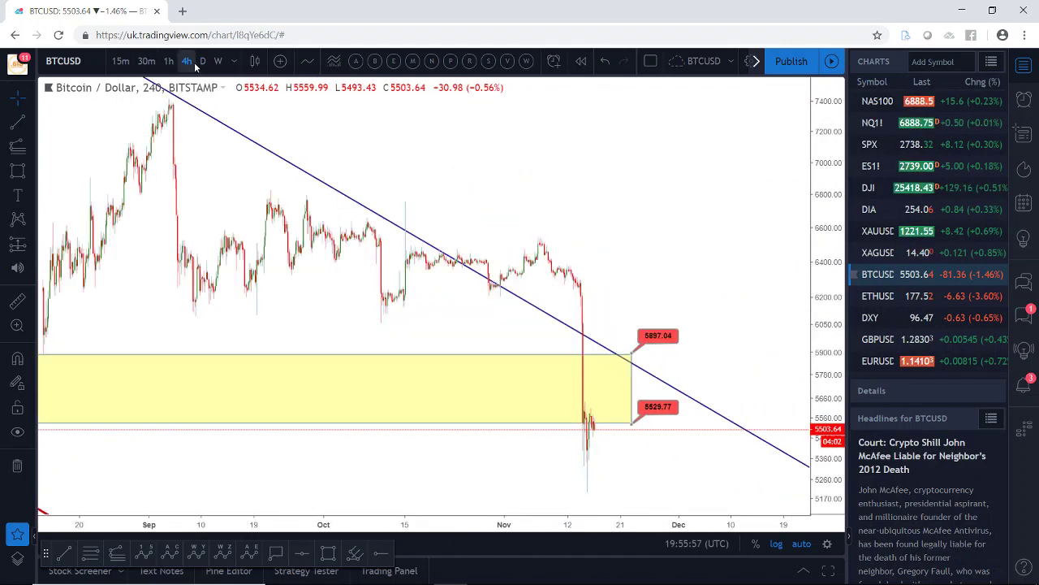
- Frame the 4-hour chart on the W-X move, yellow zone and Demand Order Block
scroll(399, 209, down, 6)
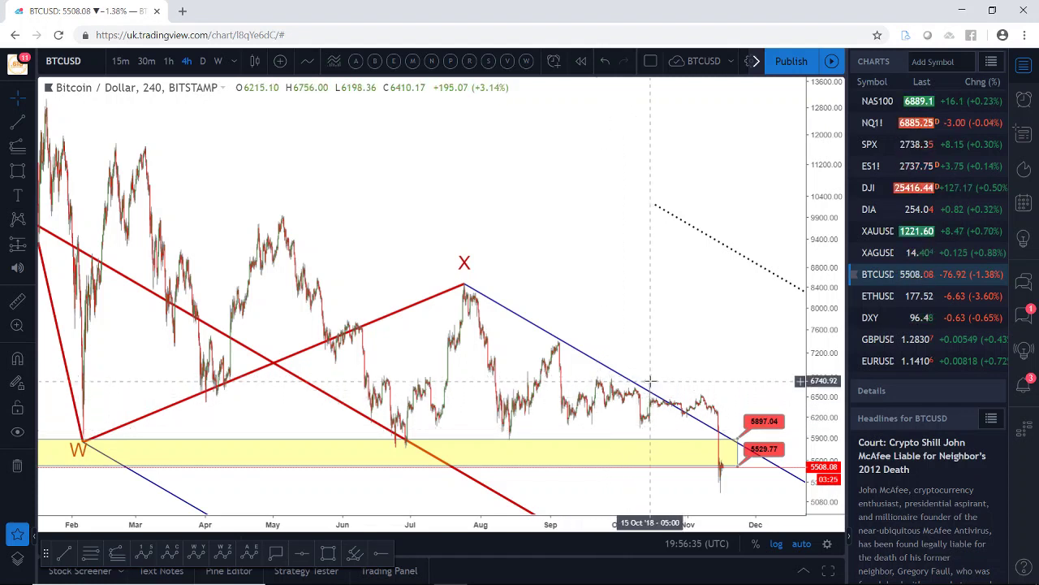
drag(701, 355, 598, 340)
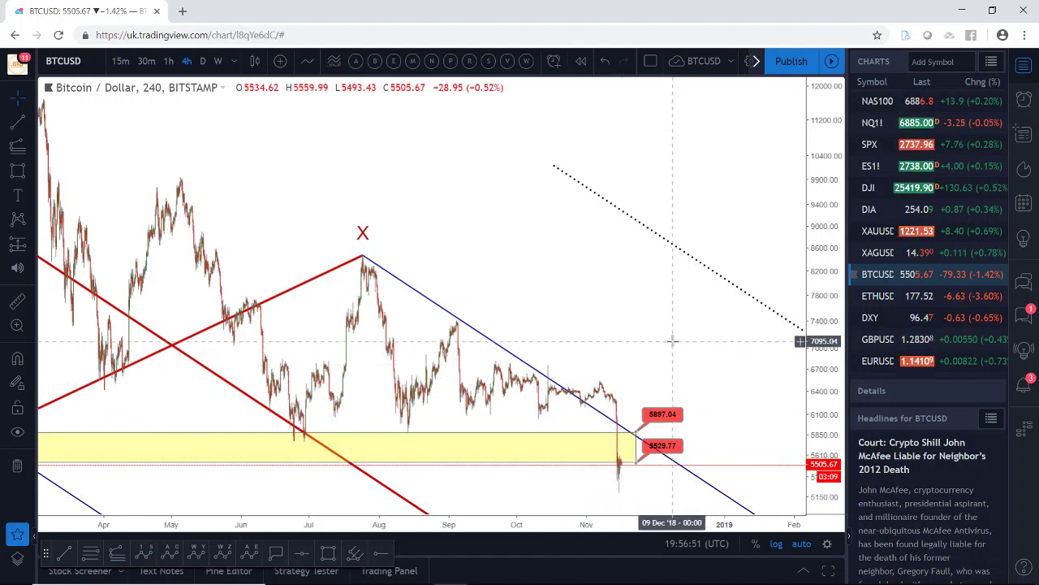
scroll(670, 336, down, 2)
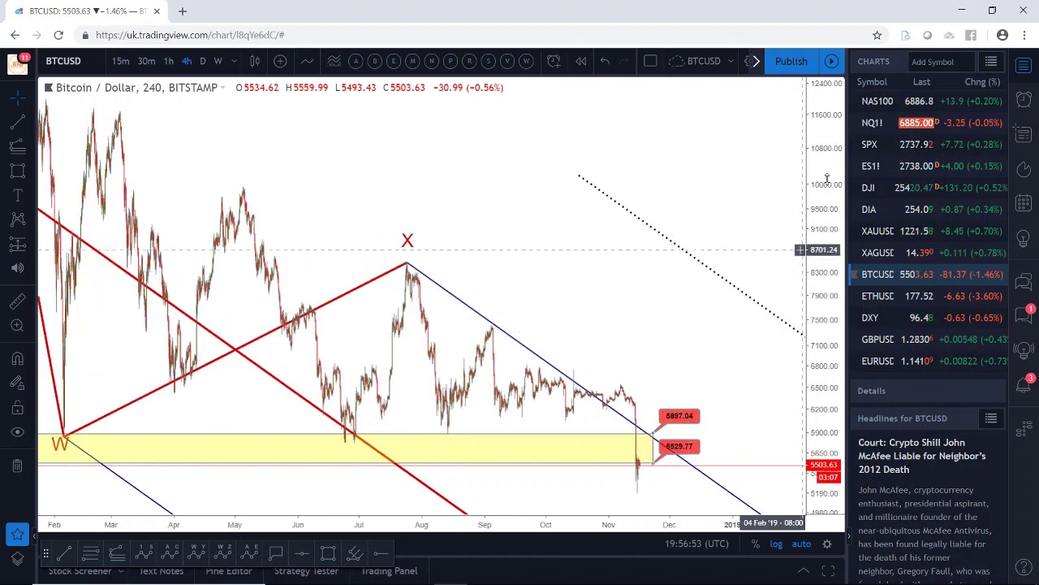
drag(826, 177, 827, 207)
drag(691, 317, 606, 239)
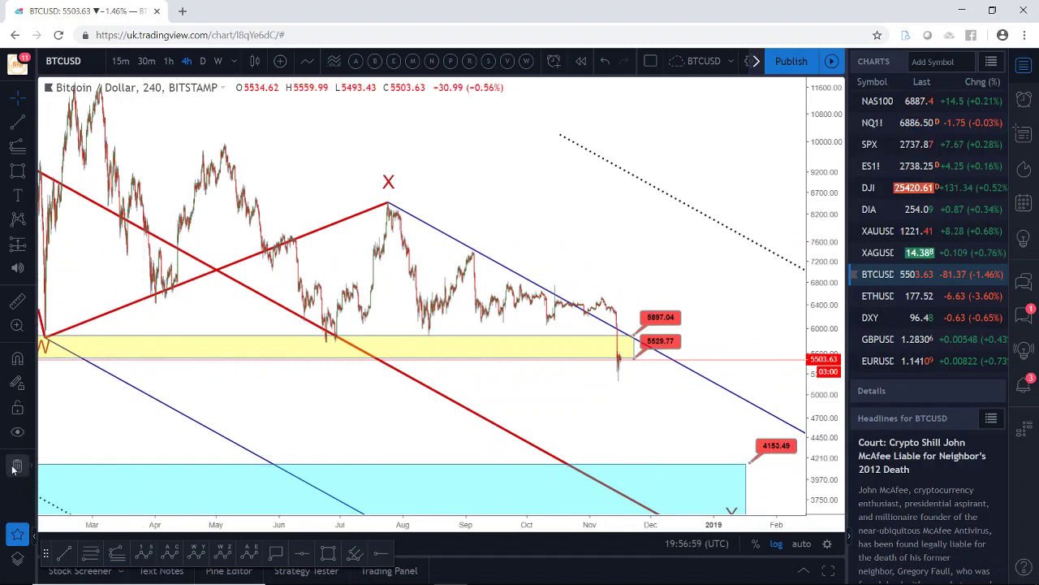
- Unhide the Schiff Pitchfork via the Object Tree and frame it on the 4-hour chart
click(18, 558)
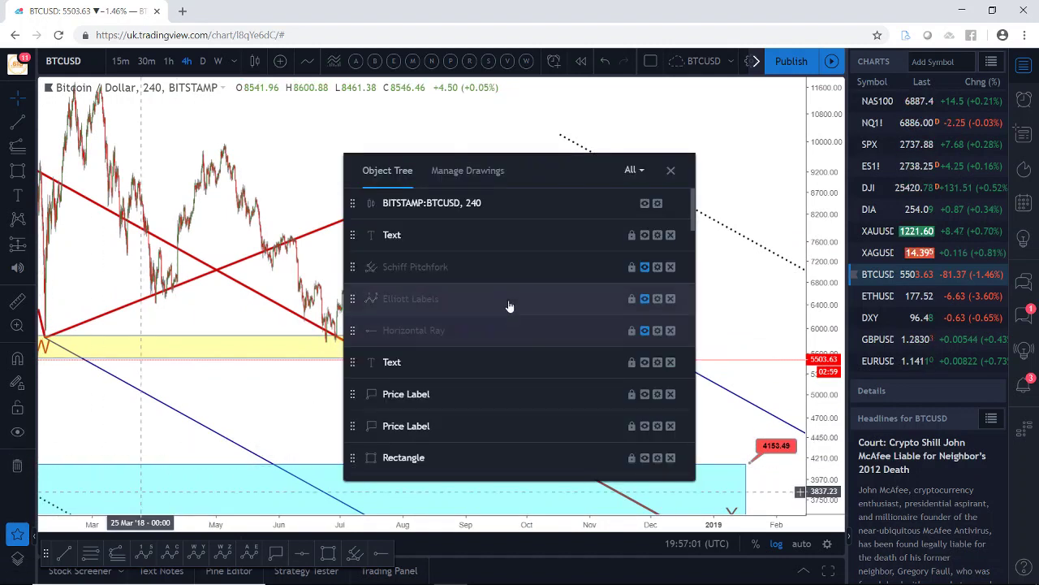
click(645, 267)
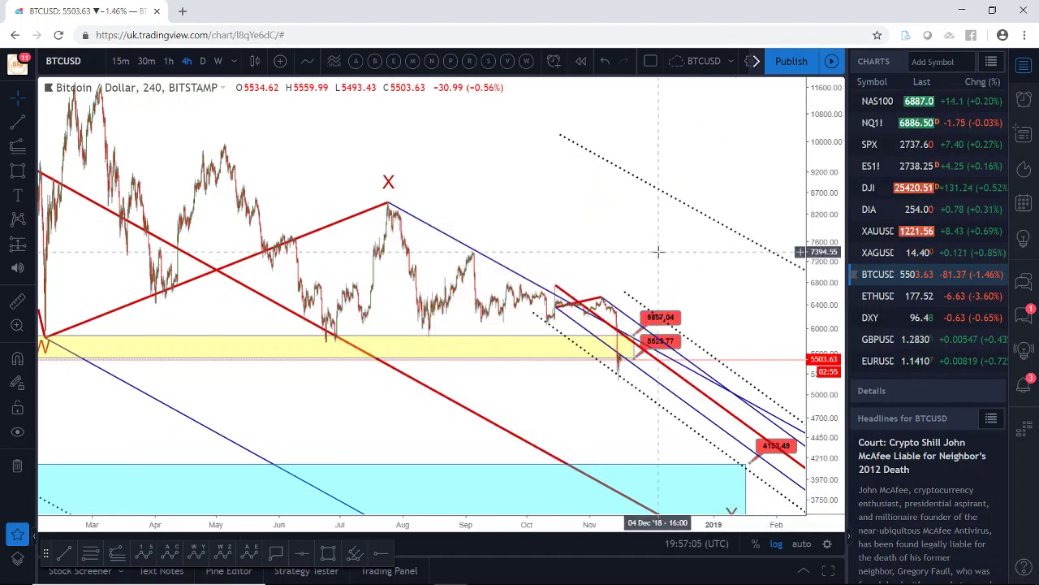
scroll(650, 250, up, 3)
drag(826, 471, 825, 236)
drag(645, 298, 616, 145)
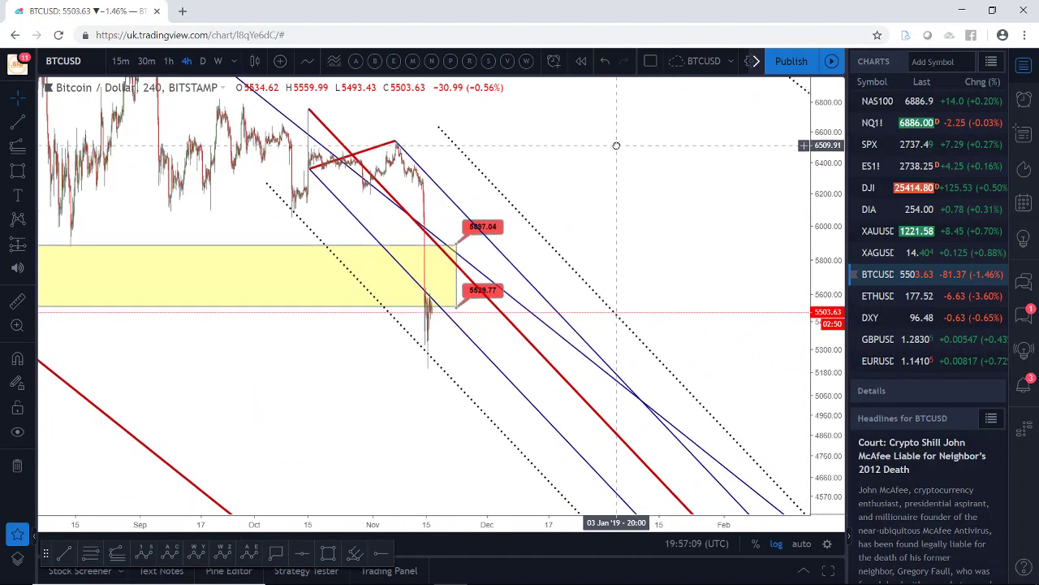
scroll(616, 145, up, 1)
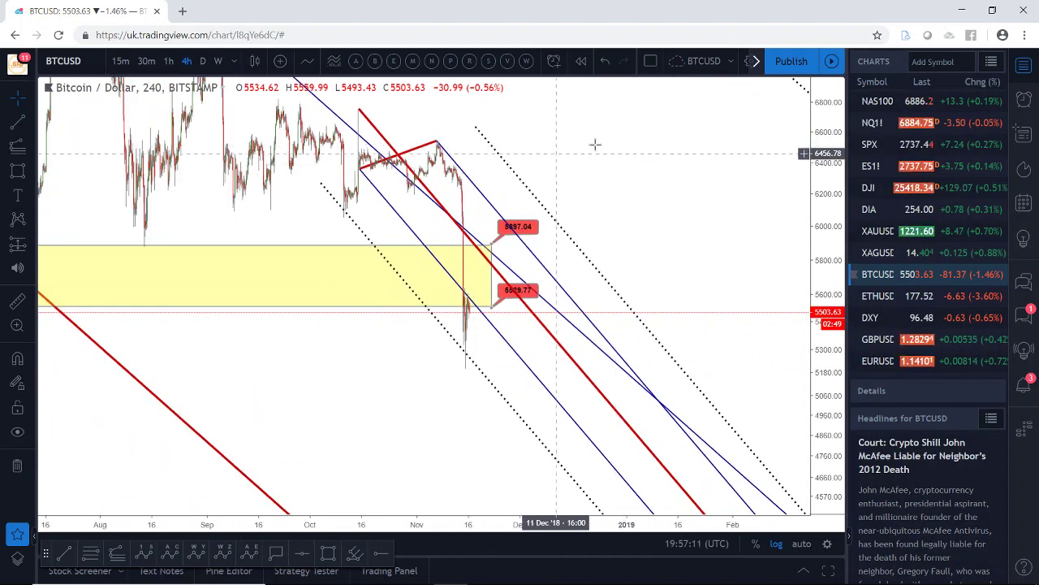
scroll(597, 155, down, 2)
drag(826, 169, 749, 216)
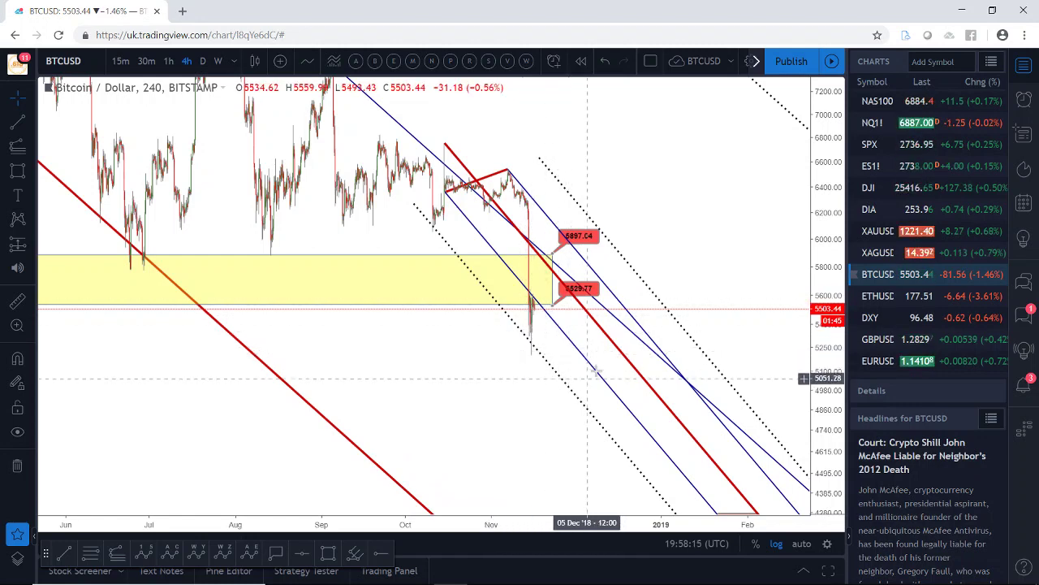
- Unhide the Horizontal Ray so its dashed line crosses the chart near 5712
scroll(555, 353, up, 3)
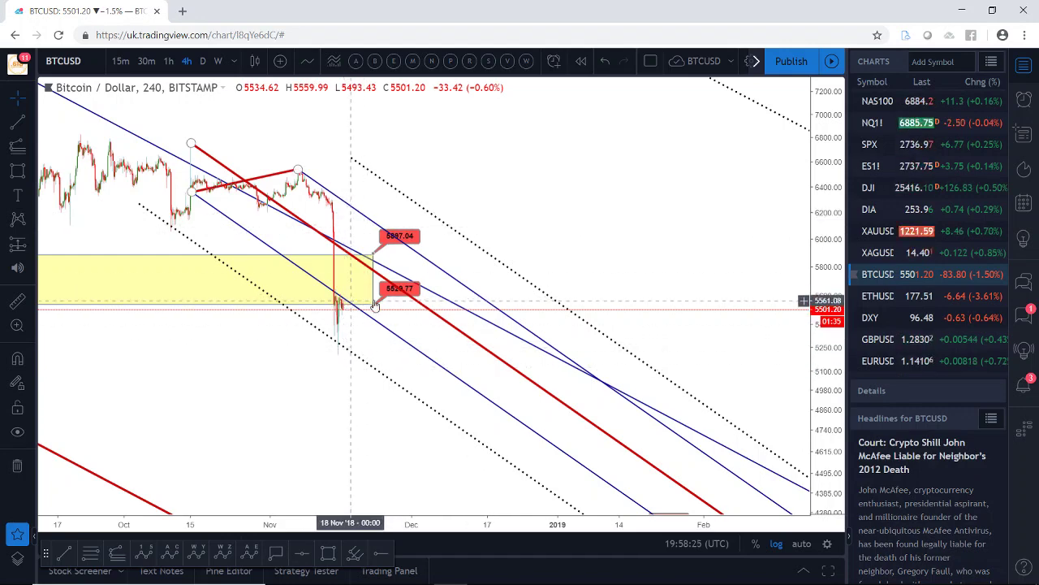
scroll(355, 320, down, 3)
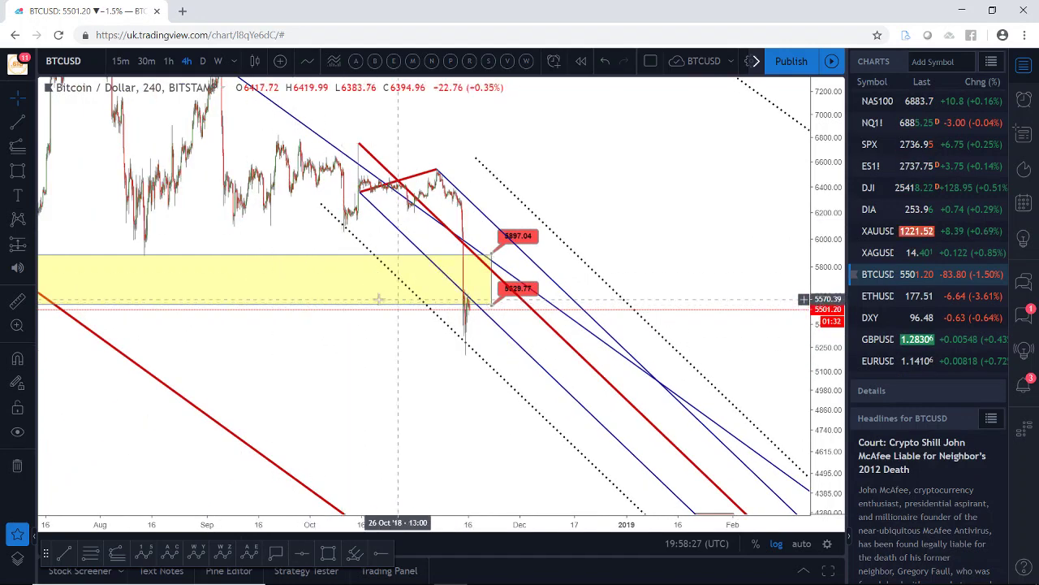
scroll(446, 332, down, 4)
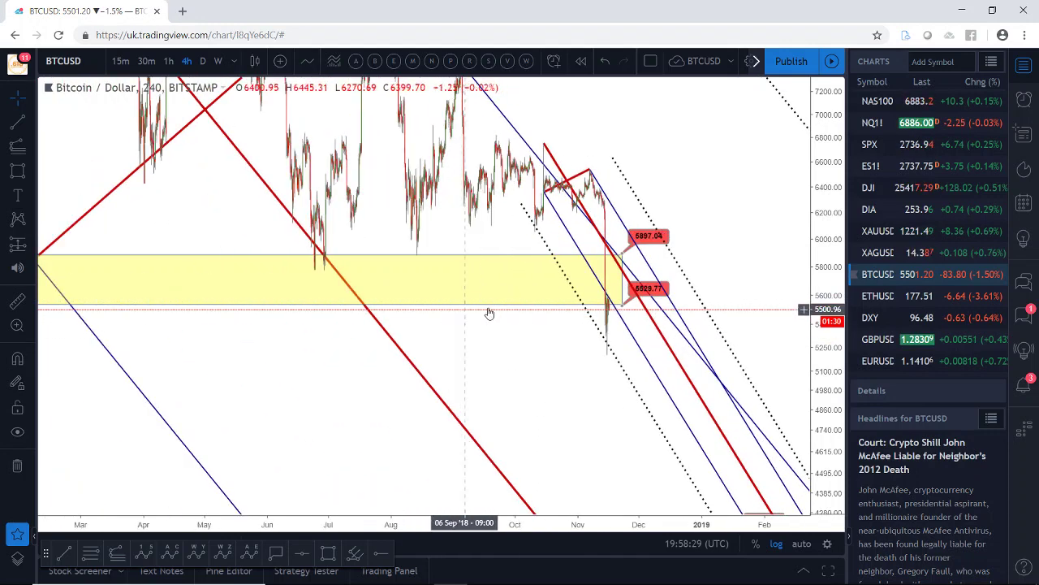
scroll(552, 317, up, 2)
scroll(615, 322, up, 2)
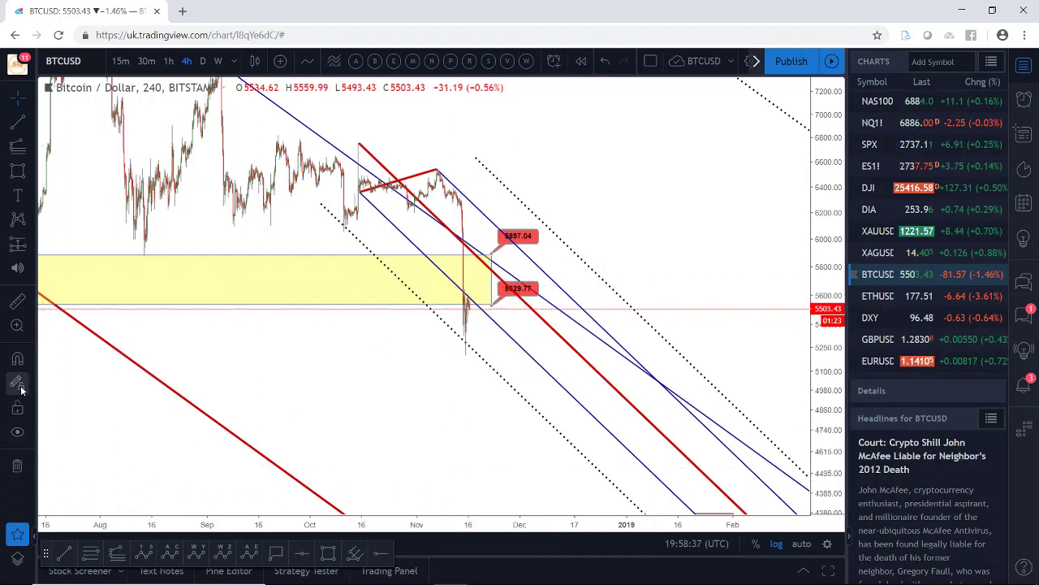
click(17, 558)
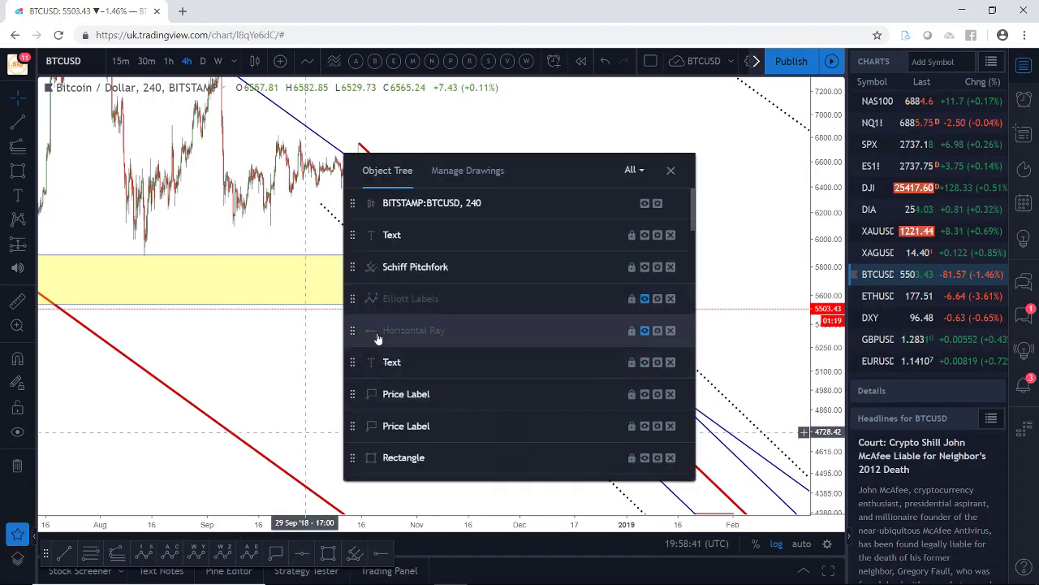
click(645, 332)
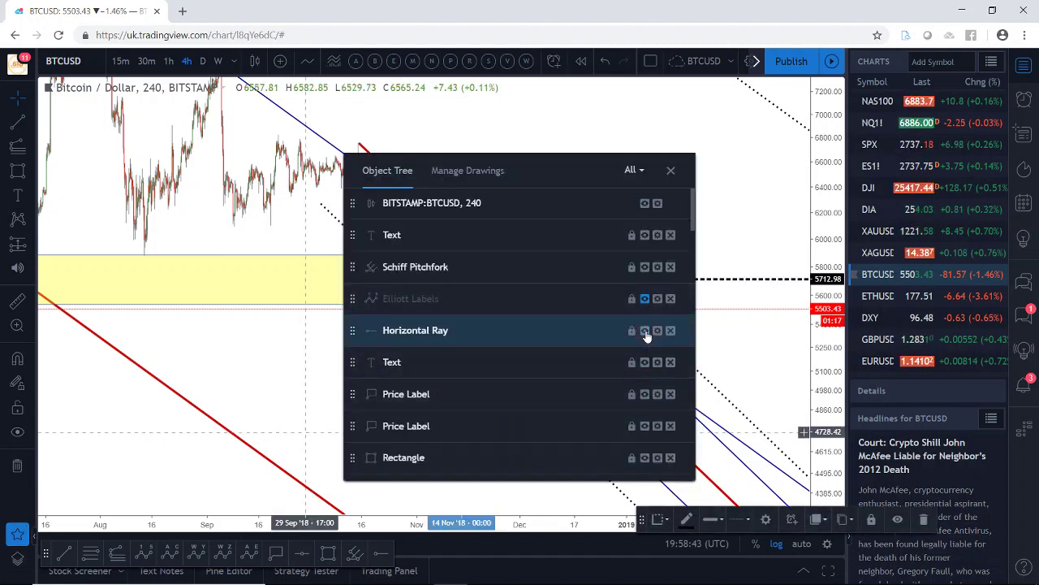
click(725, 332)
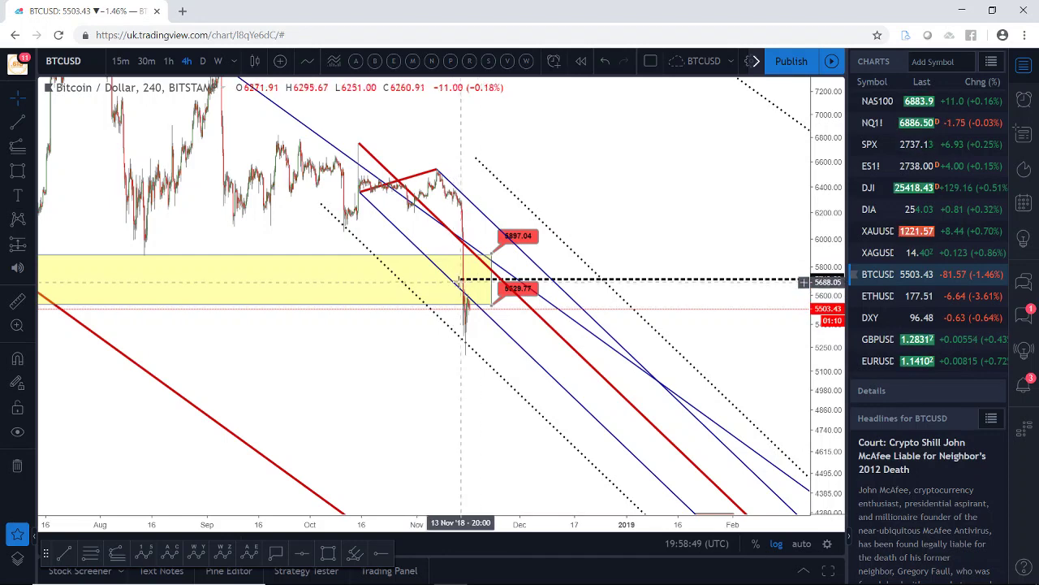
scroll(526, 213, up, 3)
drag(526, 212, 677, 236)
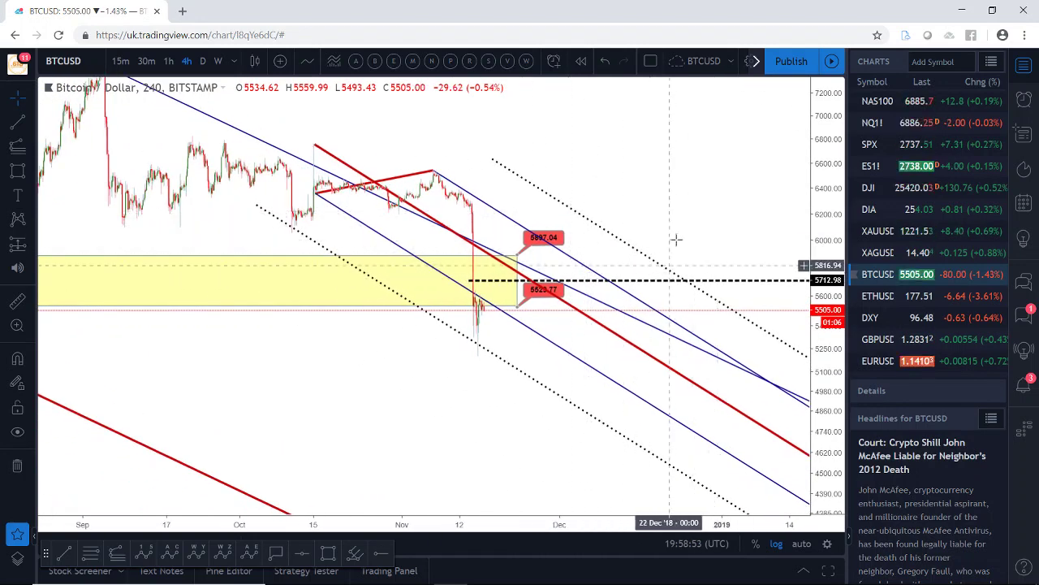
scroll(671, 206, up, 5)
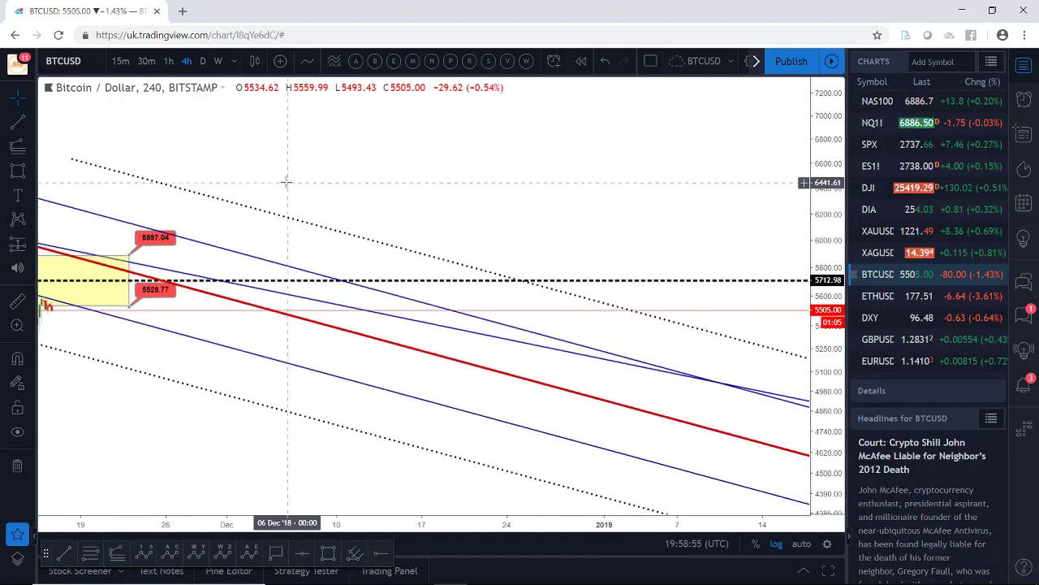
drag(287, 178, 665, 203)
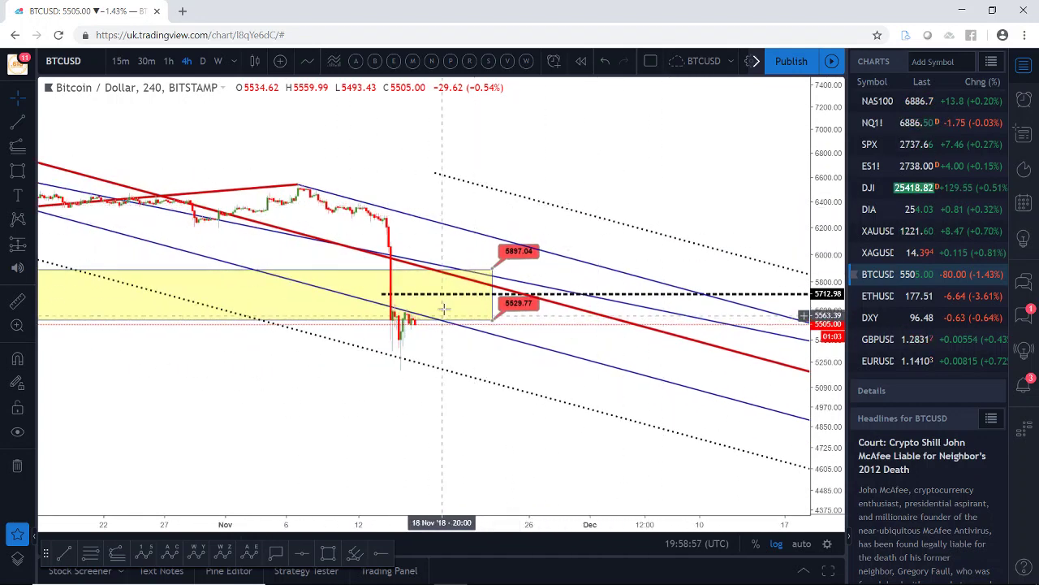
click(413, 316)
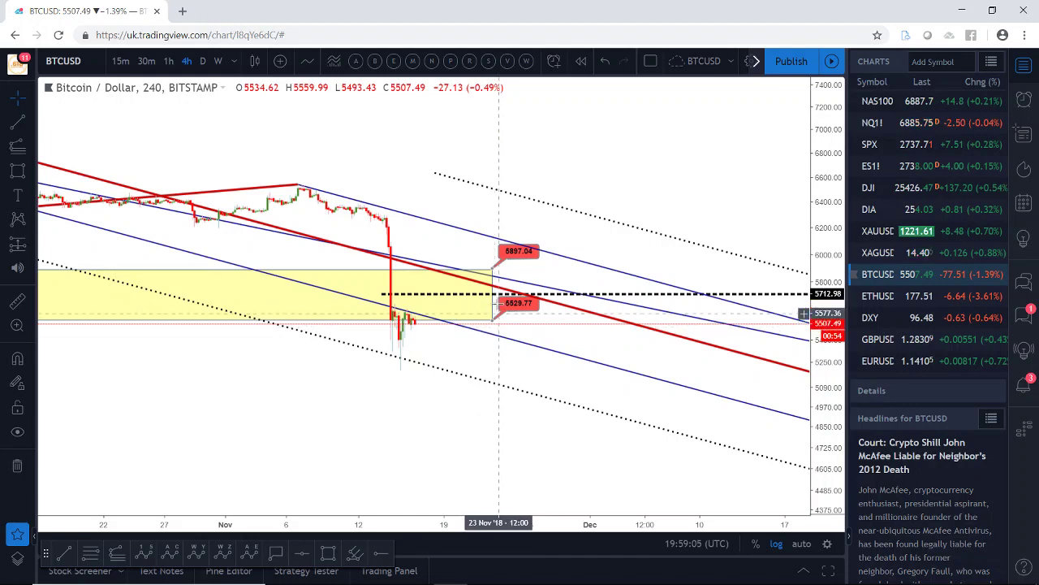
- Switch BTCUSD to 15-minute candles, zoom out, and auto-fit the price axis
click(168, 61)
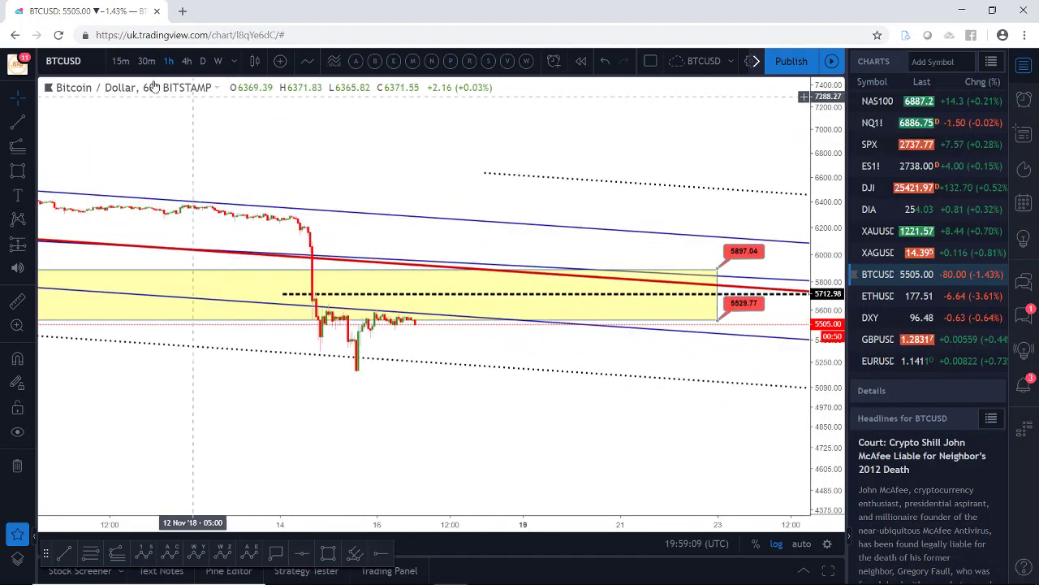
click(120, 61)
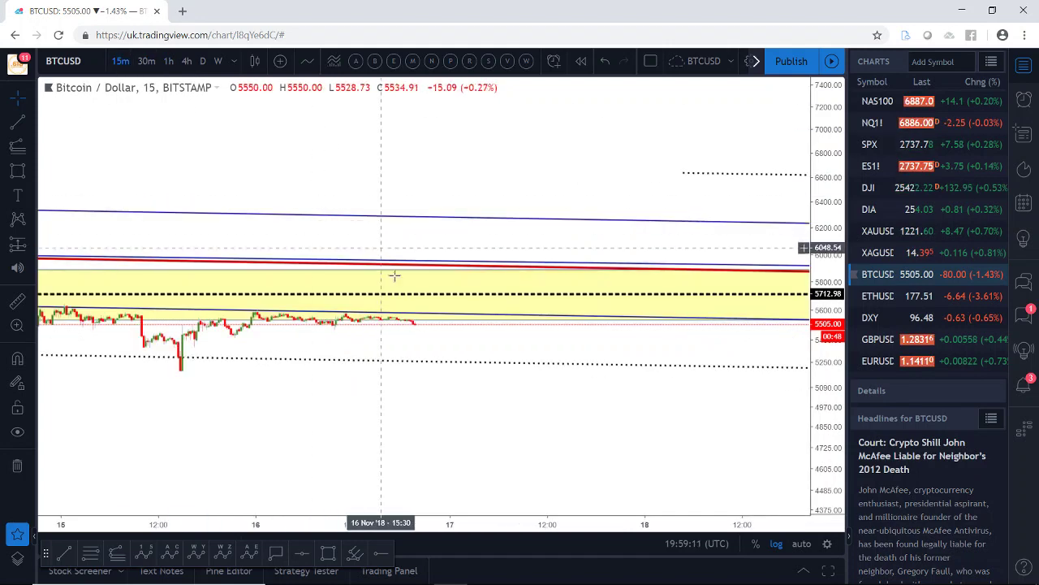
scroll(394, 268, down, 3)
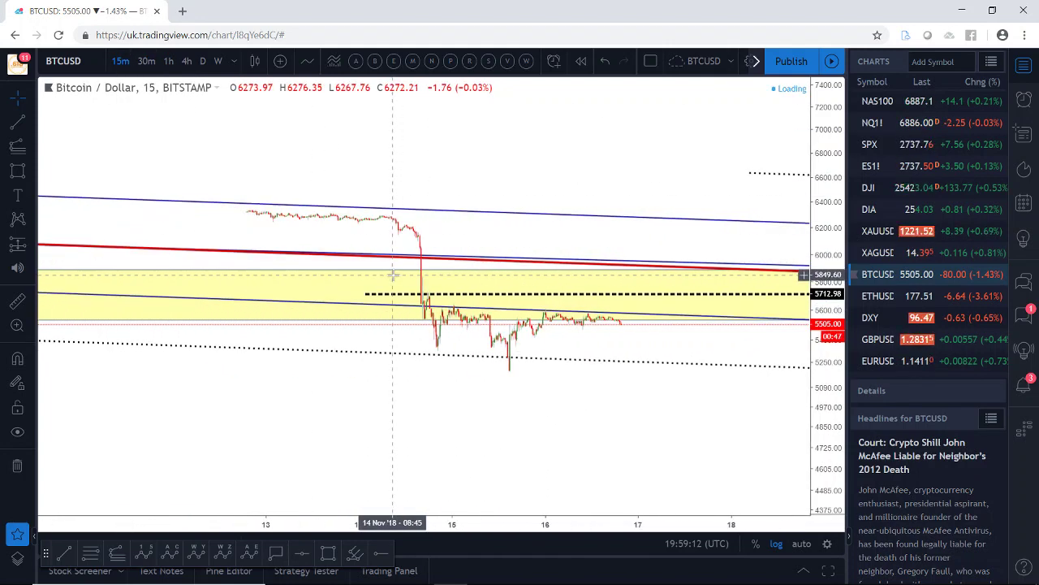
click(801, 543)
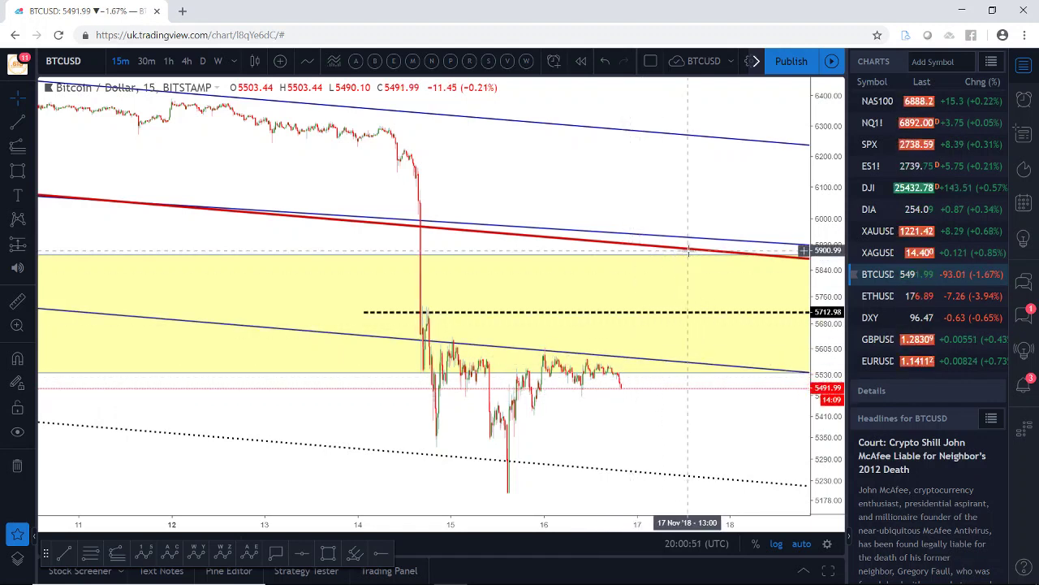
scroll(714, 363, down, 2)
scroll(714, 363, down, 2)
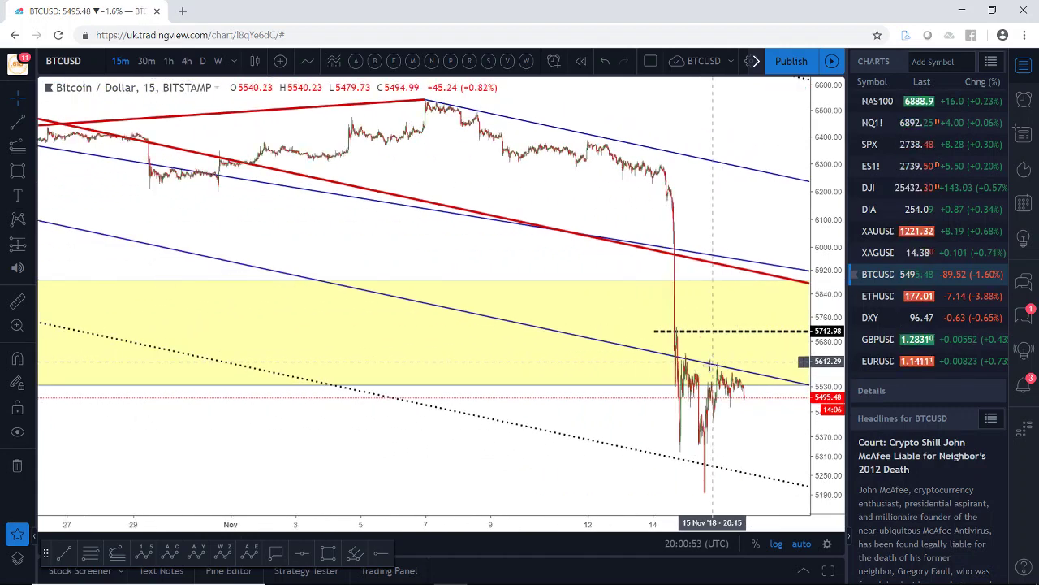
drag(511, 473, 253, 447)
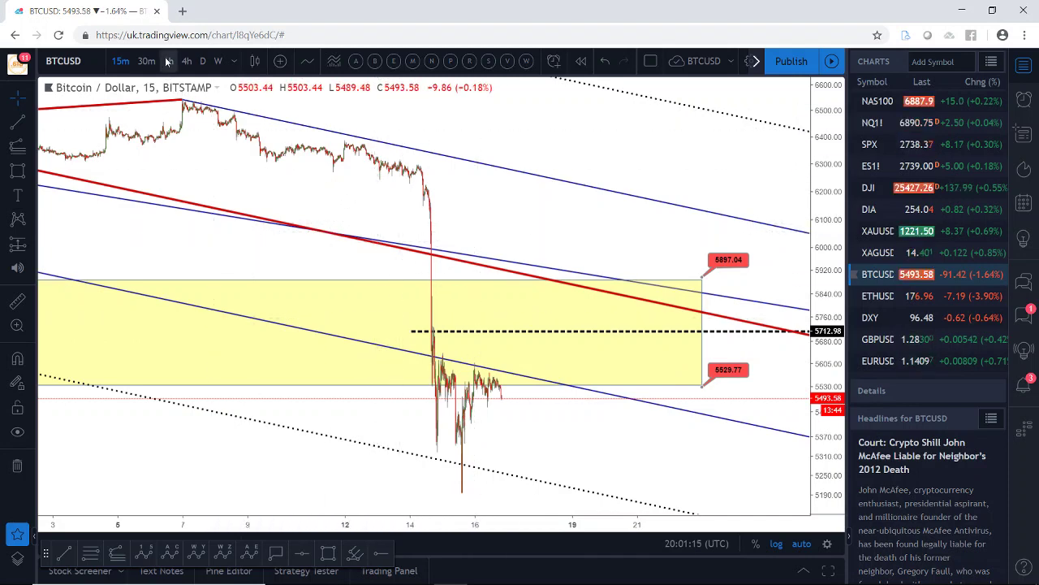
- Switch to daily candles and frame the 2017–2019 history with the W-X-Y correction
click(200, 62)
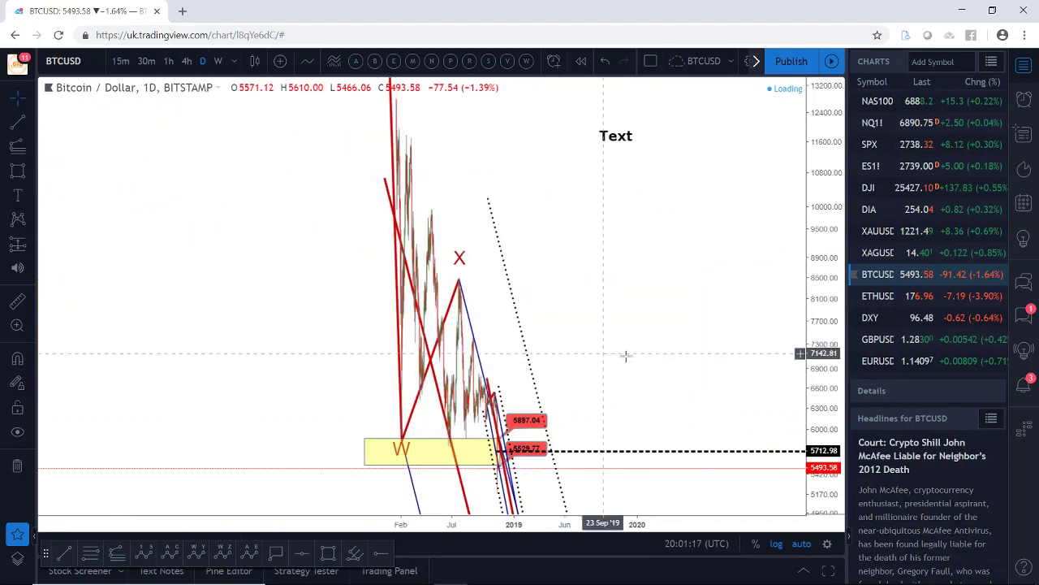
scroll(392, 233, up, 5)
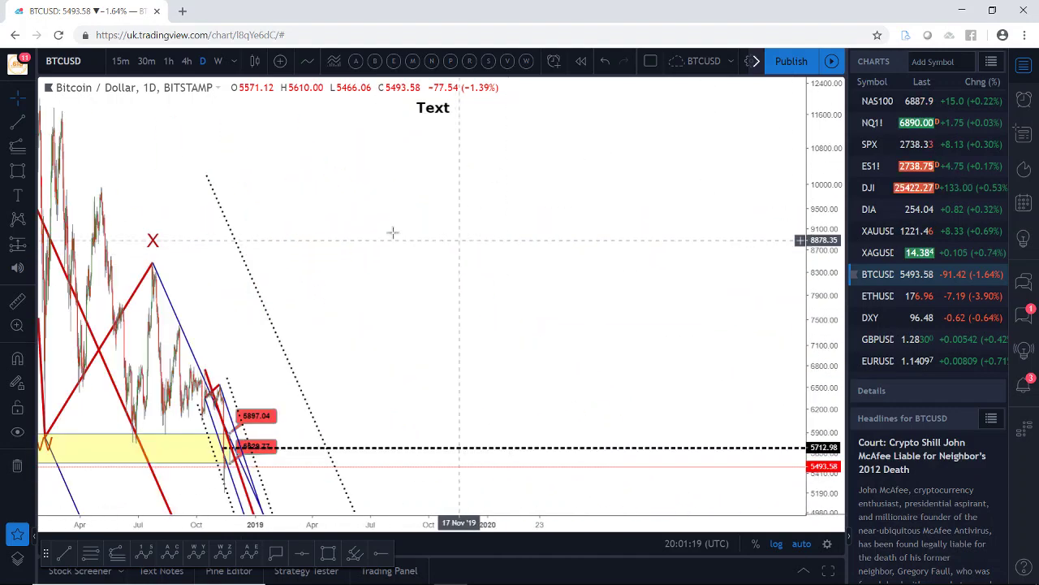
drag(463, 236, 552, 238)
scroll(552, 238, up, 3)
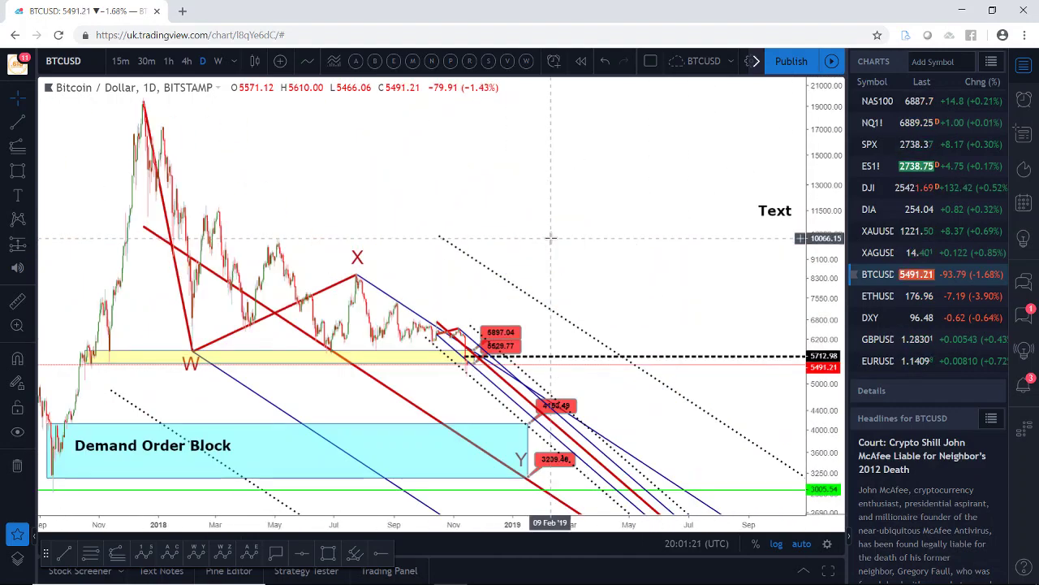
scroll(551, 238, down, 2)
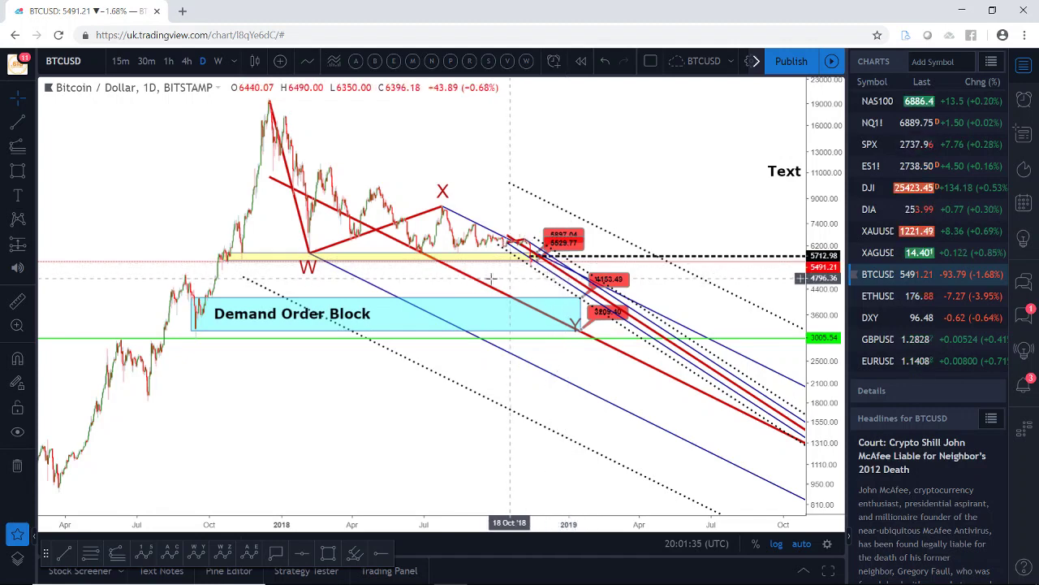
scroll(520, 277, up, 2)
scroll(553, 277, up, 2)
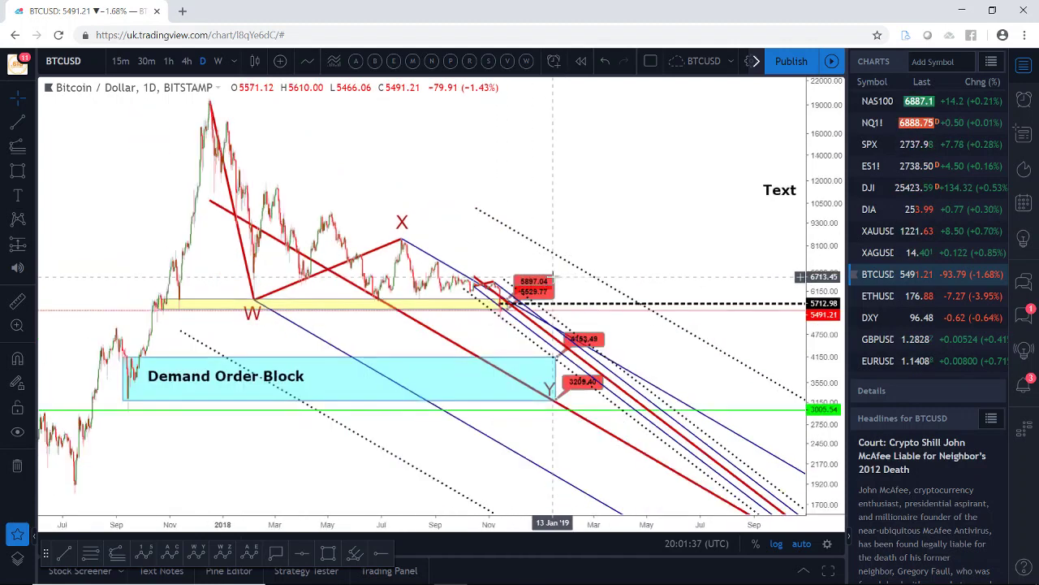
scroll(553, 277, down, 3)
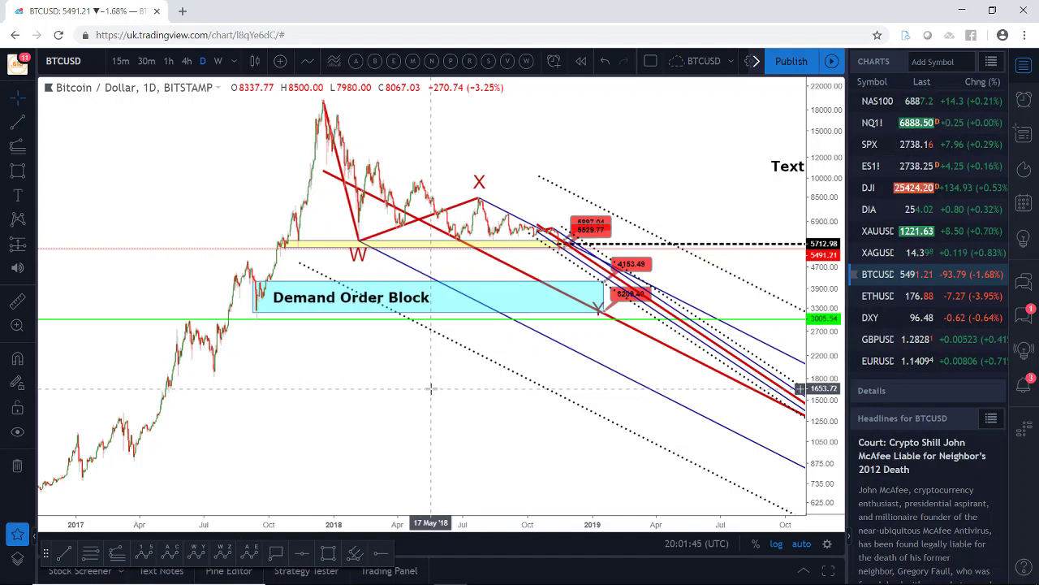
scroll(536, 259, up, 3)
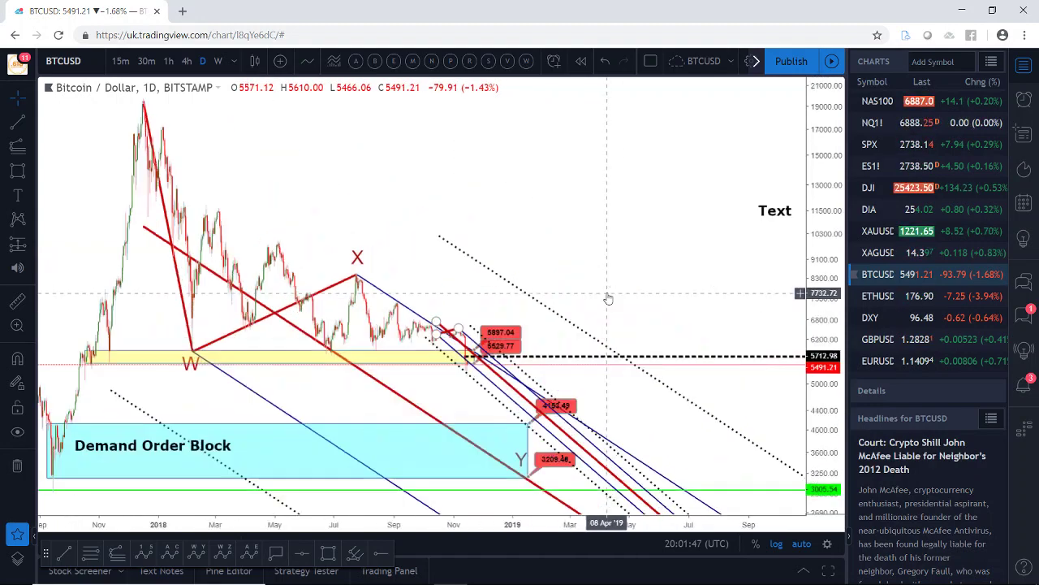
scroll(523, 240, down, 3)
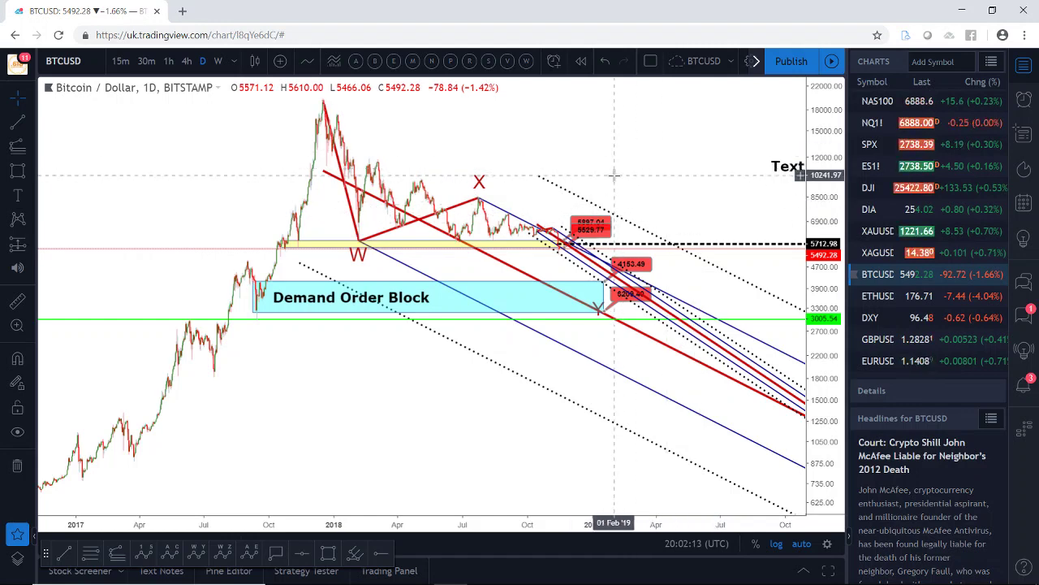
click(507, 62)
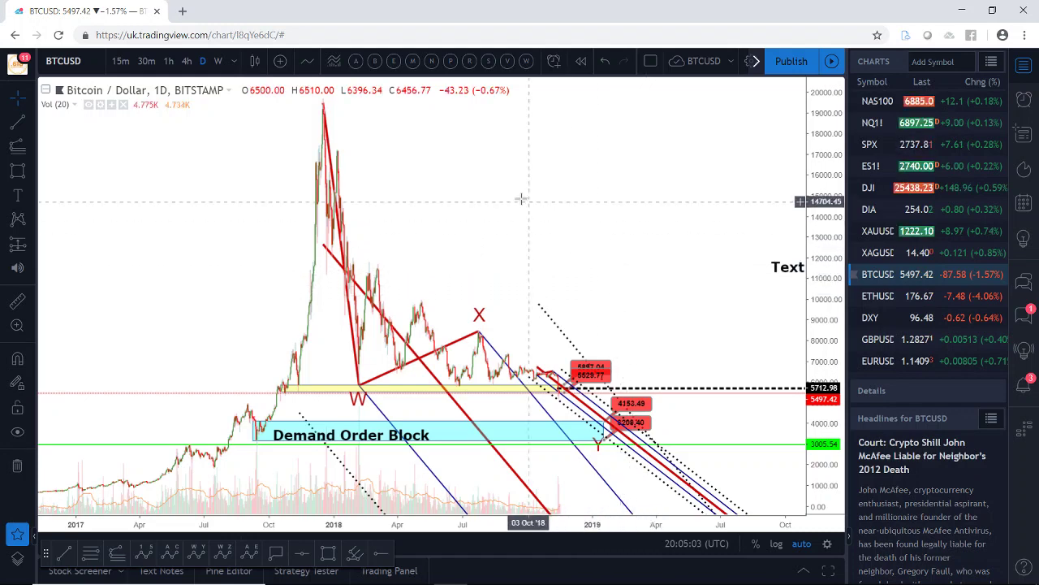
scroll(519, 192, down, 1)
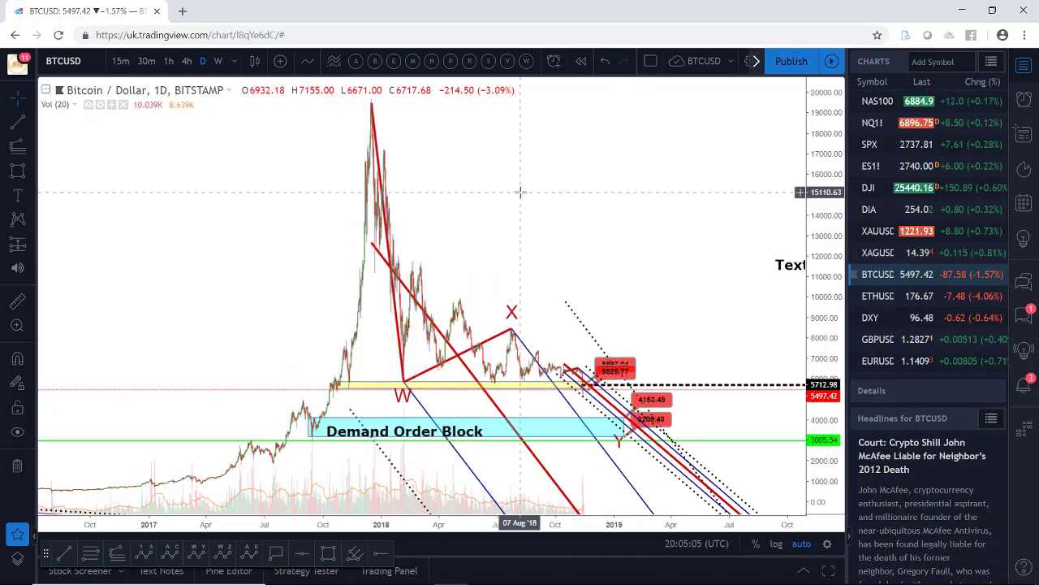